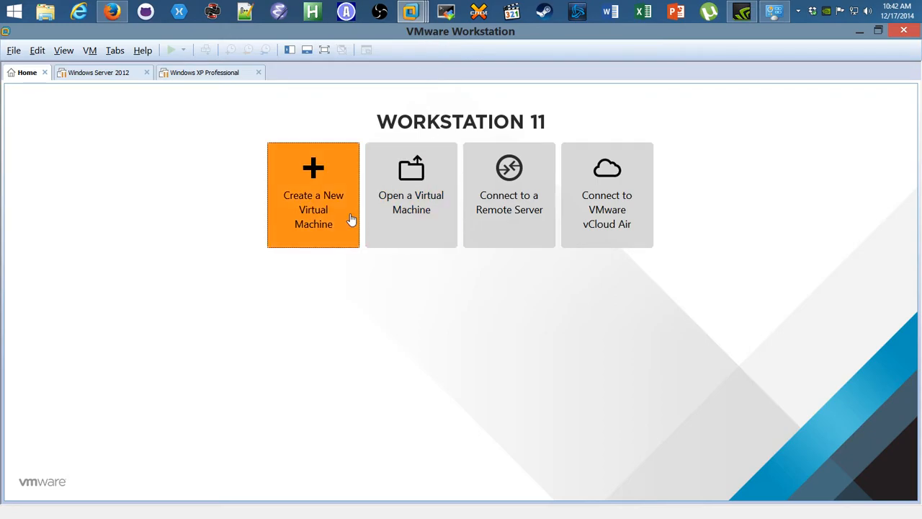
Step: Start a new virtual machine with the Typical configuration, operating system installed later, and Linux Ubuntu 64-bit as the guest
{"action": "left_click", "coordinate": [319, 215]}
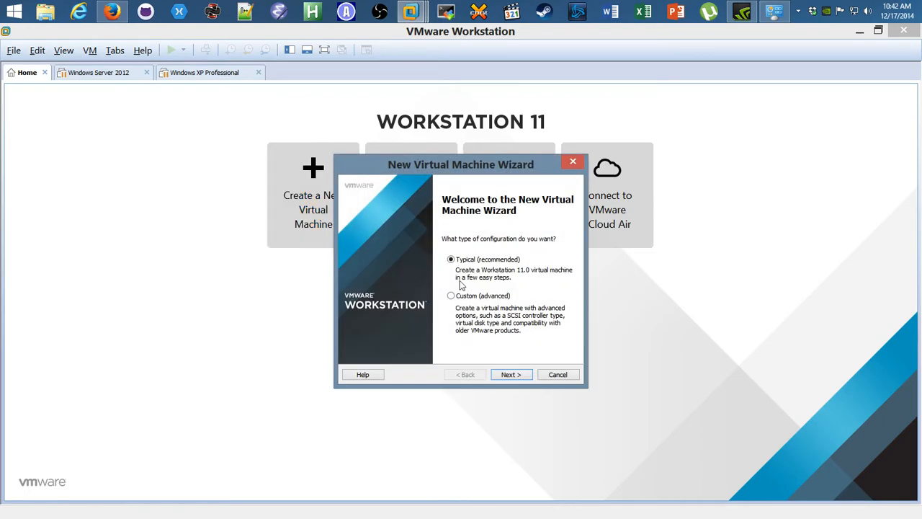
{"action": "left_click", "coordinate": [513, 376]}
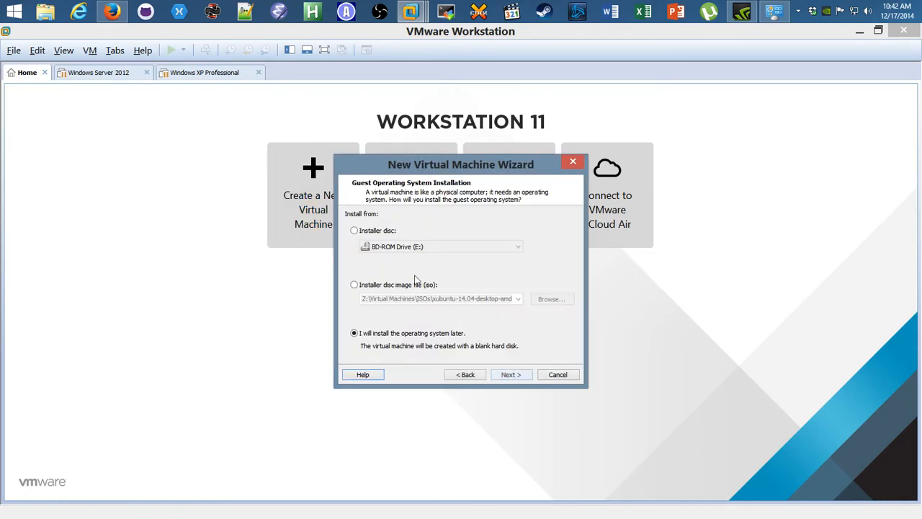
{"action": "left_click", "coordinate": [388, 287]}
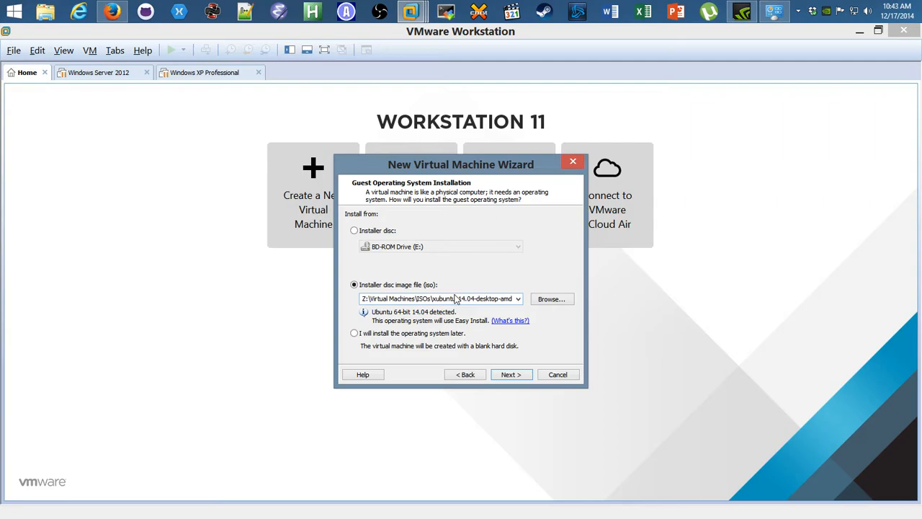
{"action": "left_click", "coordinate": [406, 334]}
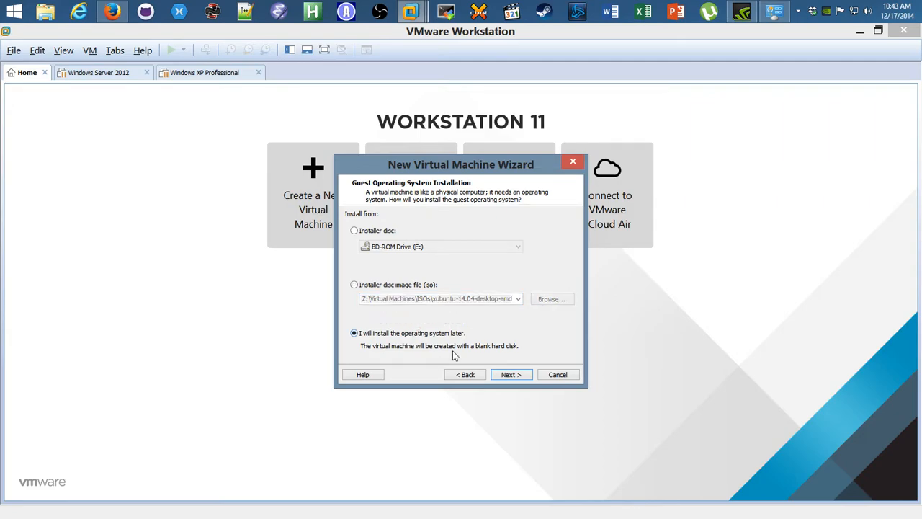
{"action": "left_click", "coordinate": [510, 375]}
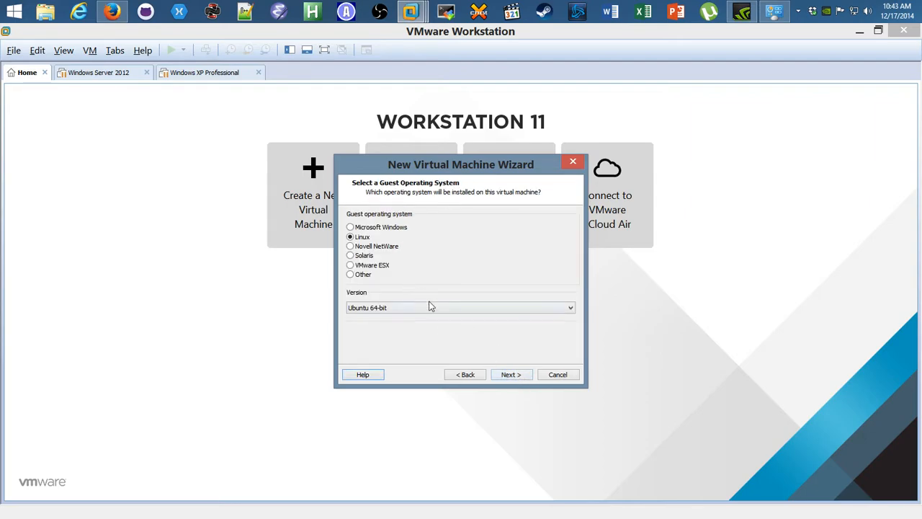
{"action": "left_click", "coordinate": [513, 375]}
Step: Name the virtual machine Xubuntu 64-bit LTS 14.04 and keep the default location
{"action": "left_click", "coordinate": [351, 230]}
{"action": "type", "text": "Xbuntu 64-bit"}
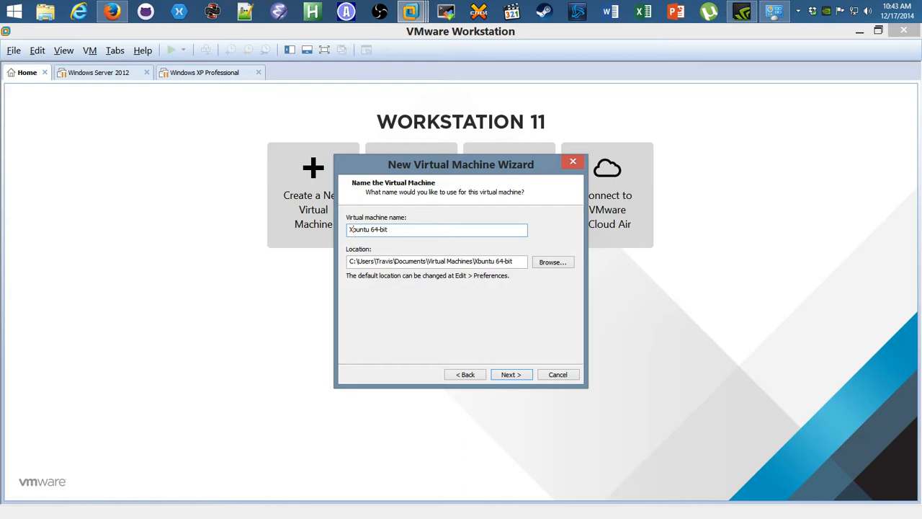
{"action": "left_click", "coordinate": [405, 229]}
{"action": "type", "text": "LTS 14.04"}
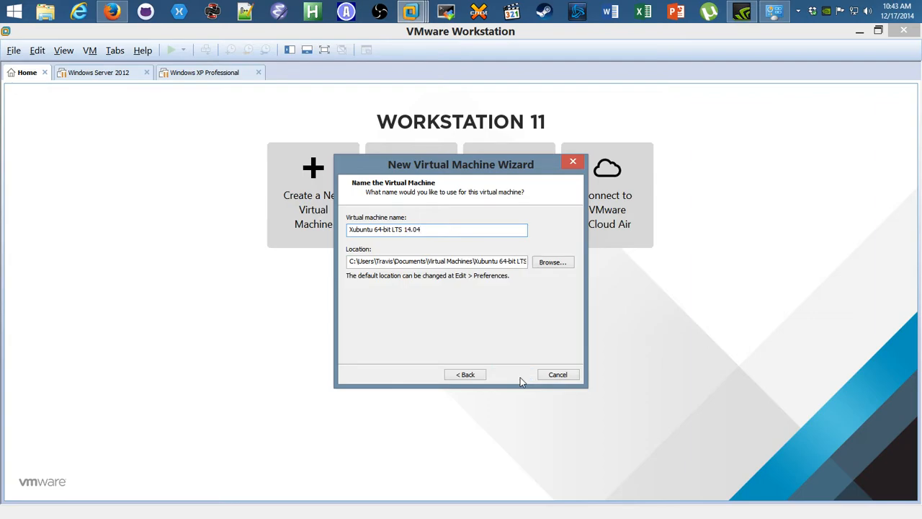
{"action": "left_click", "coordinate": [519, 376]}
Step: Give the virtual machine a 20 GB disk stored as a single file and finish creating it
{"action": "left_click", "coordinate": [418, 286]}
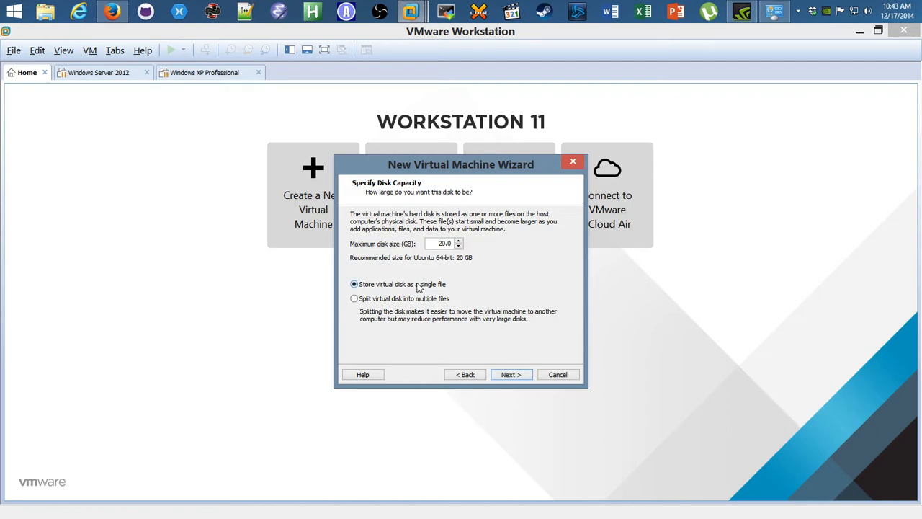
{"action": "double_click", "coordinate": [443, 243]}
{"action": "left_click", "coordinate": [392, 288]}
{"action": "left_click", "coordinate": [524, 379]}
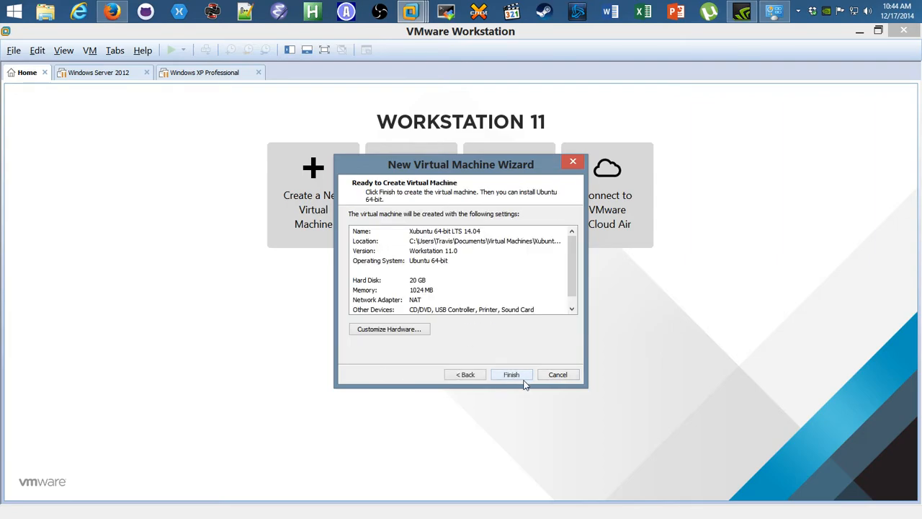
{"action": "left_click", "coordinate": [514, 377]}
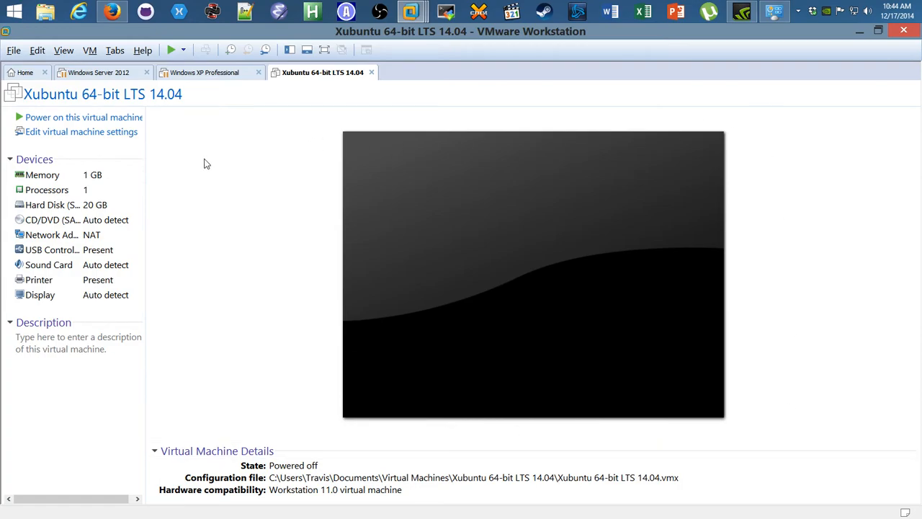
Step: Try to boot the new virtual machine without installation media, and power it off again
{"action": "left_click", "coordinate": [79, 119]}
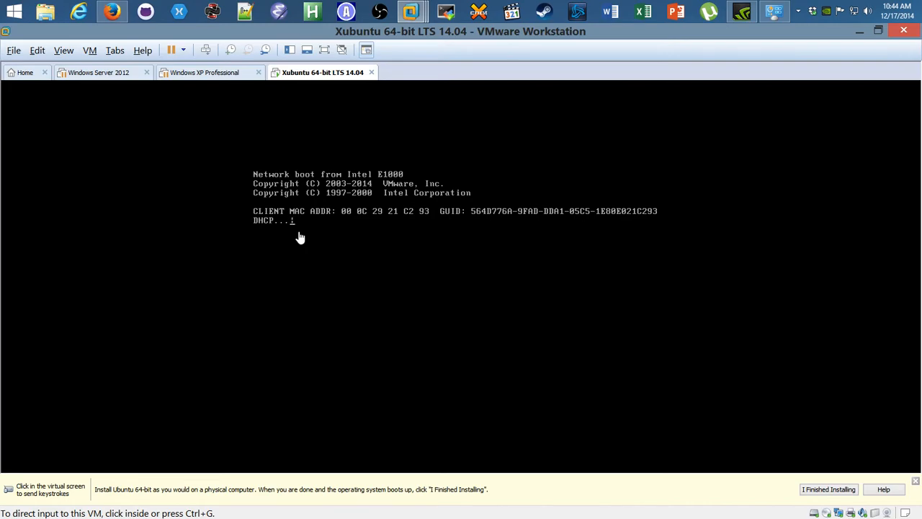
{"action": "right_click", "coordinate": [313, 74]}
{"action": "mouse_move", "coordinate": [321, 99]}
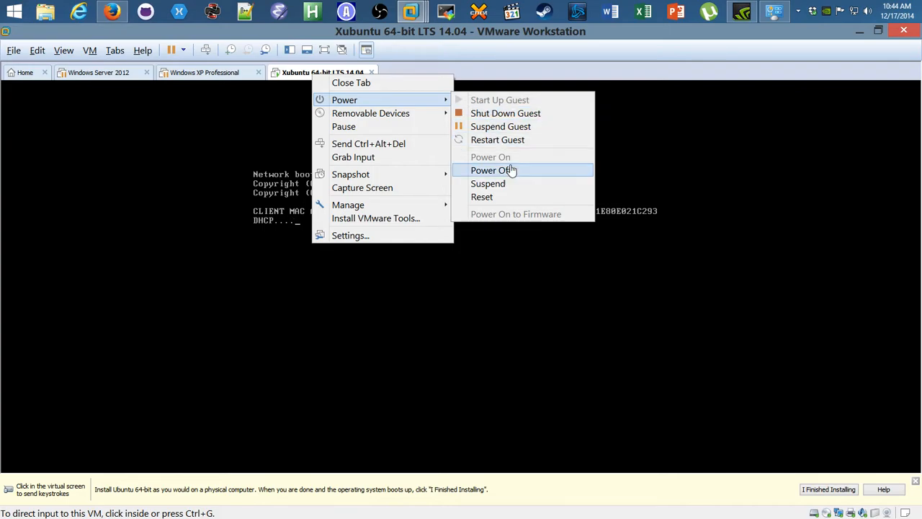
{"action": "left_click", "coordinate": [512, 170]}
{"action": "left_click", "coordinate": [486, 311]}
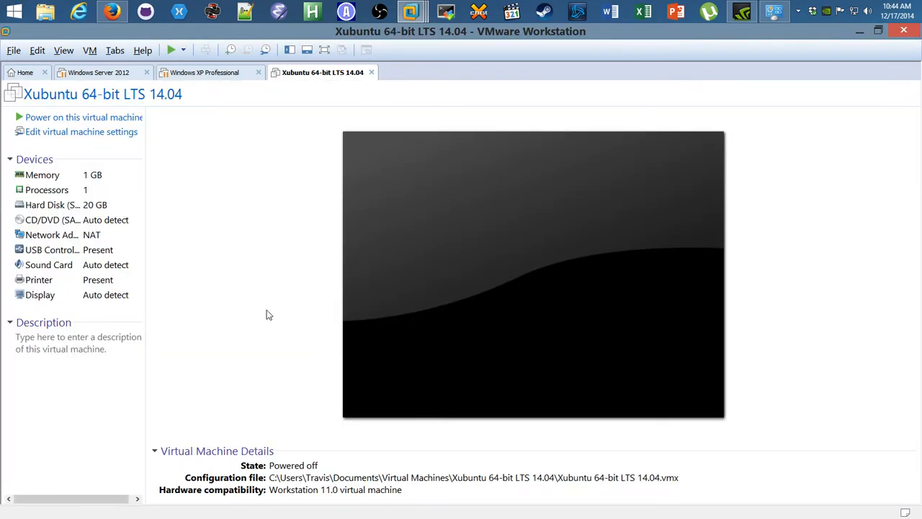
Step: Set the virtual machine's CD/DVD drive to use the ISO image Z:\Virtual Machines\ISOs\xubuntu-14.04-desktop-amd64.iso
{"action": "double_click", "coordinate": [72, 221]}
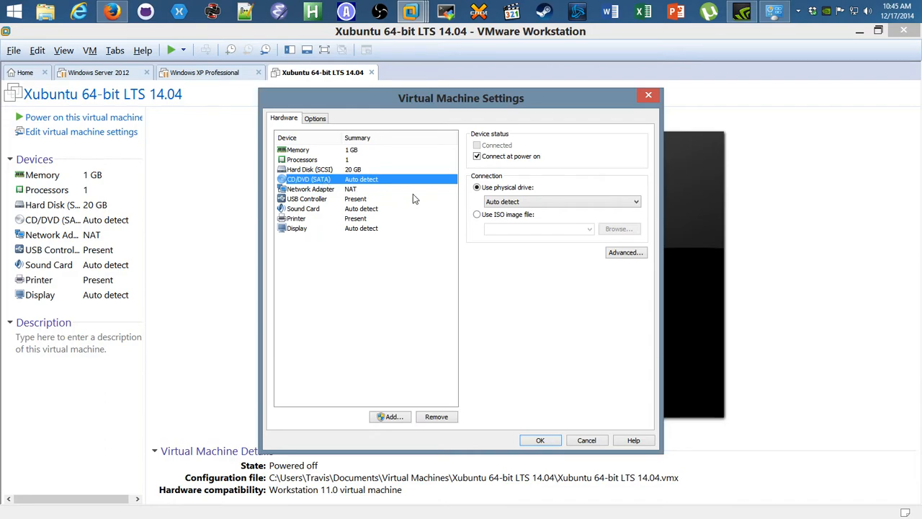
{"action": "left_click", "coordinate": [504, 215]}
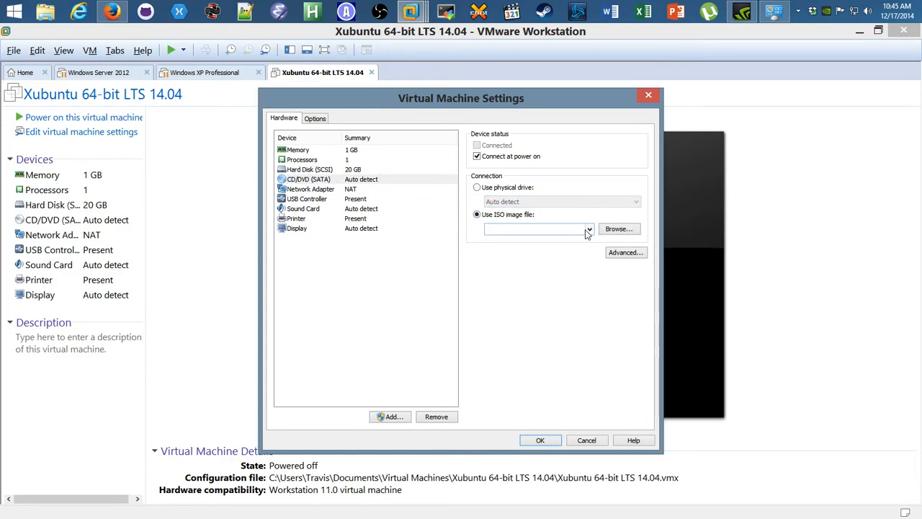
{"action": "left_click", "coordinate": [588, 231]}
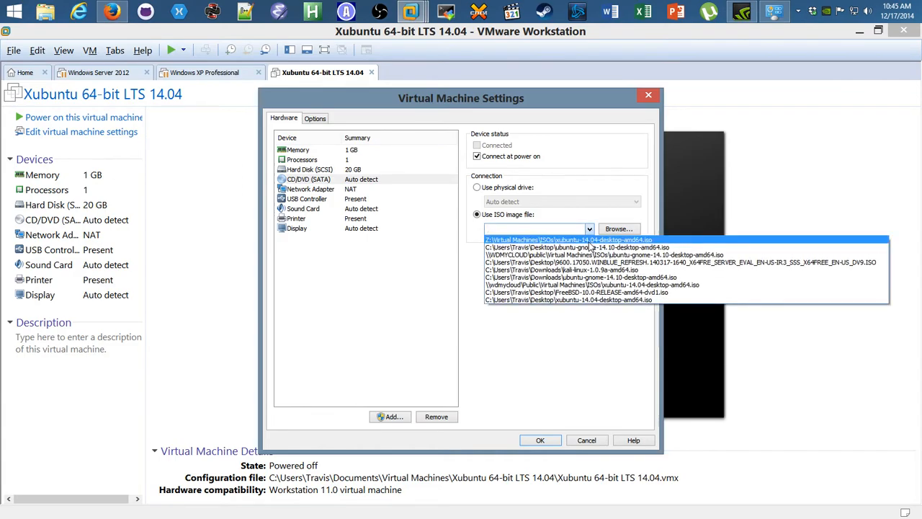
{"action": "left_click", "coordinate": [591, 247]}
{"action": "left_click", "coordinate": [581, 229]}
{"action": "left_click_drag", "start_coordinate": [581, 229], "coordinate": [558, 224]}
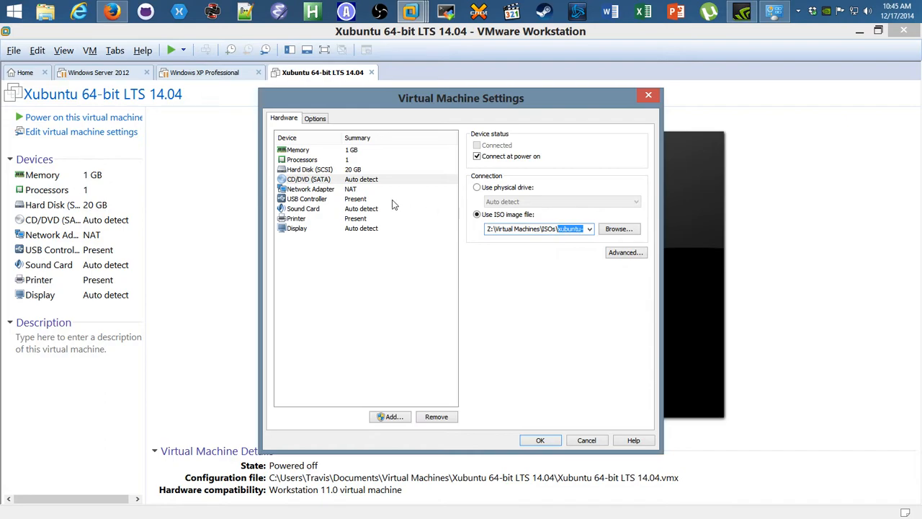
{"action": "left_click", "coordinate": [320, 181]}
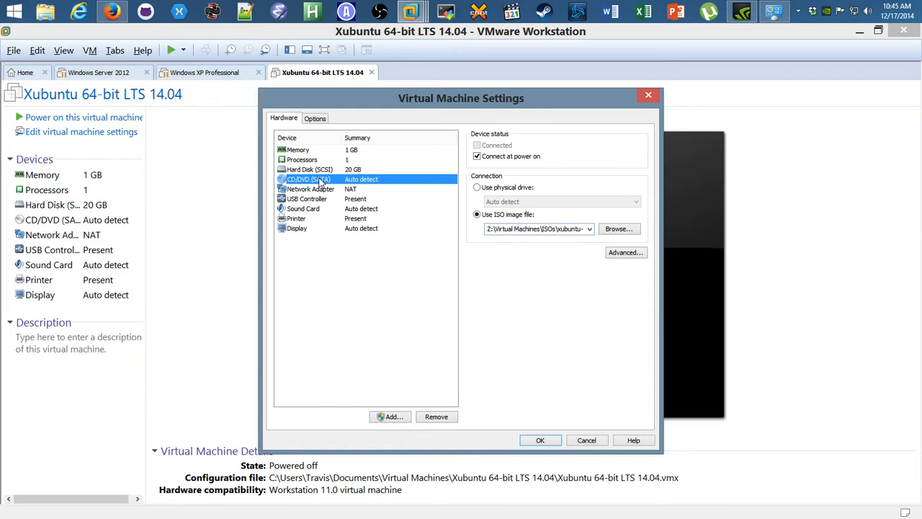
{"action": "left_click", "coordinate": [543, 229]}
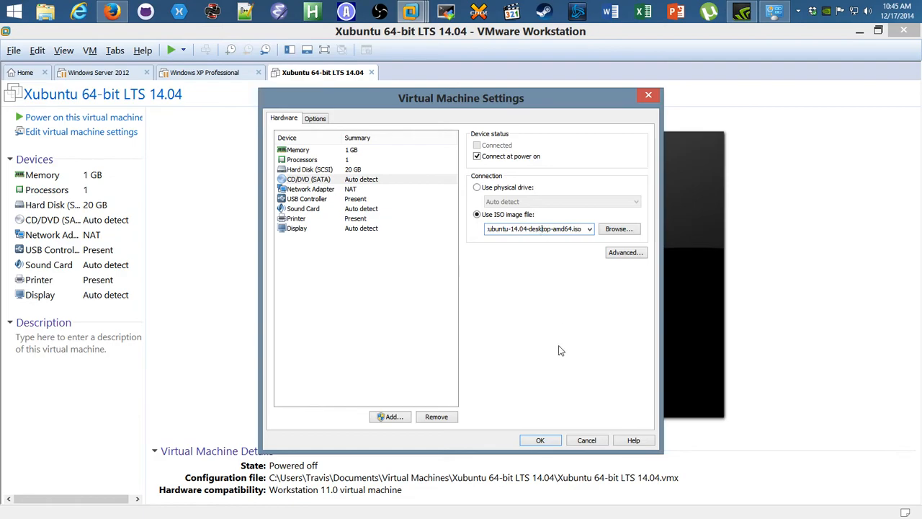
{"action": "left_click", "coordinate": [539, 440]}
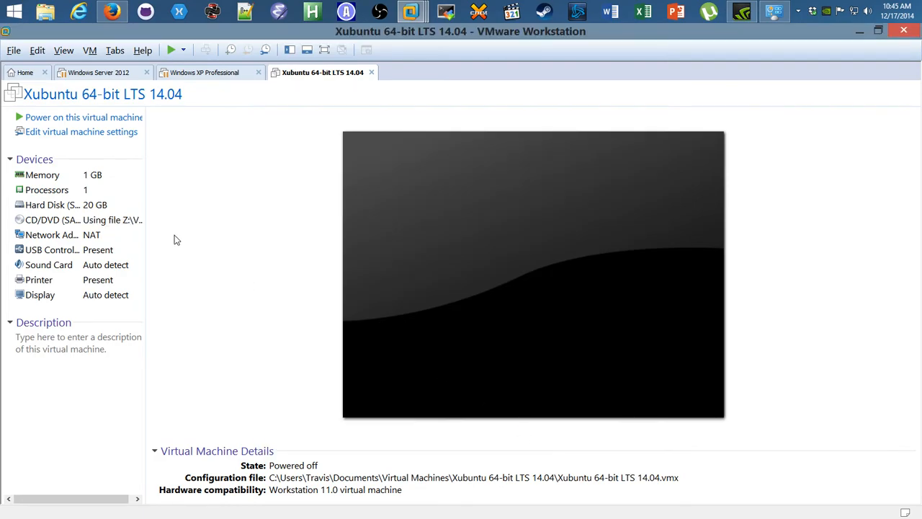
Step: Power on the virtual machine and start installing Xubuntu in English, without downloading updates or third-party software
{"action": "left_click", "coordinate": [57, 118]}
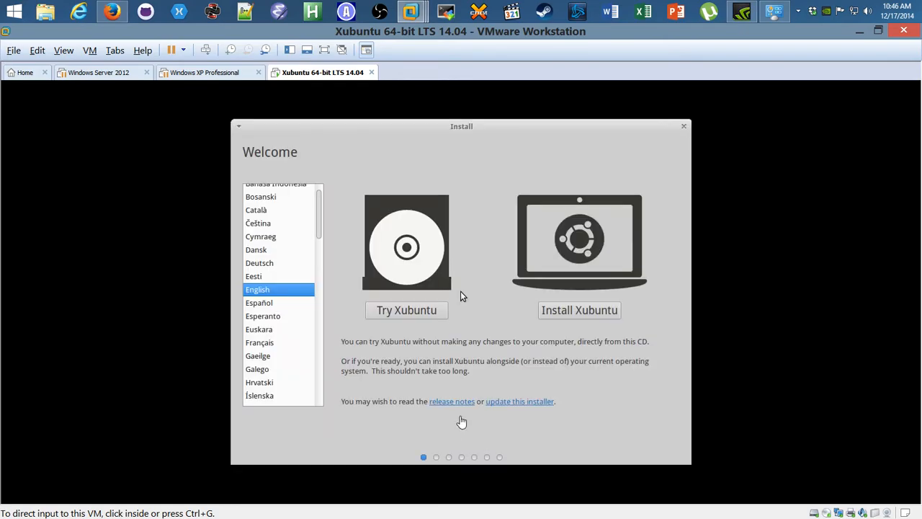
{"action": "left_click", "coordinate": [546, 157]}
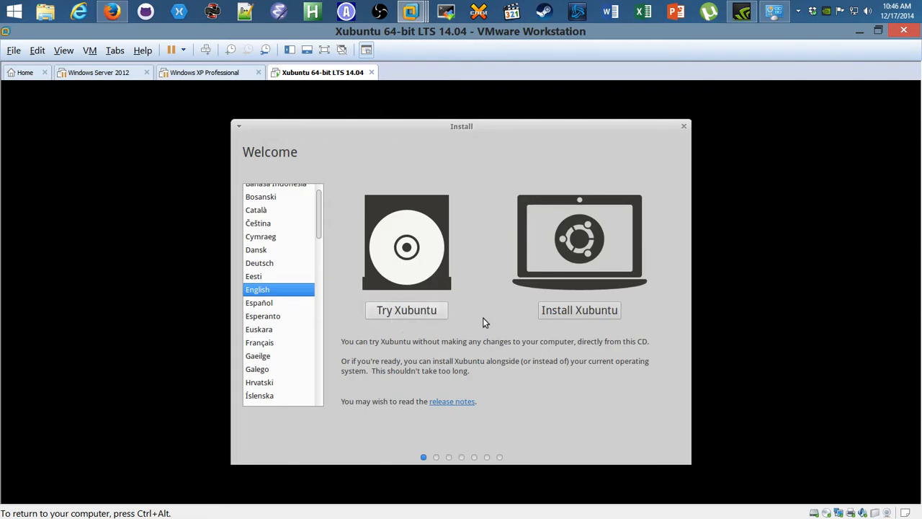
{"action": "left_click", "coordinate": [579, 310]}
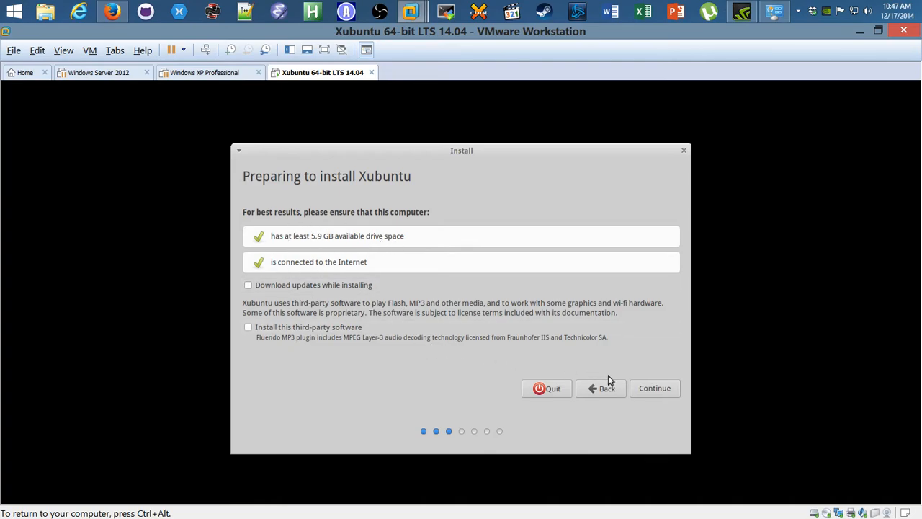
{"action": "left_click", "coordinate": [664, 392]}
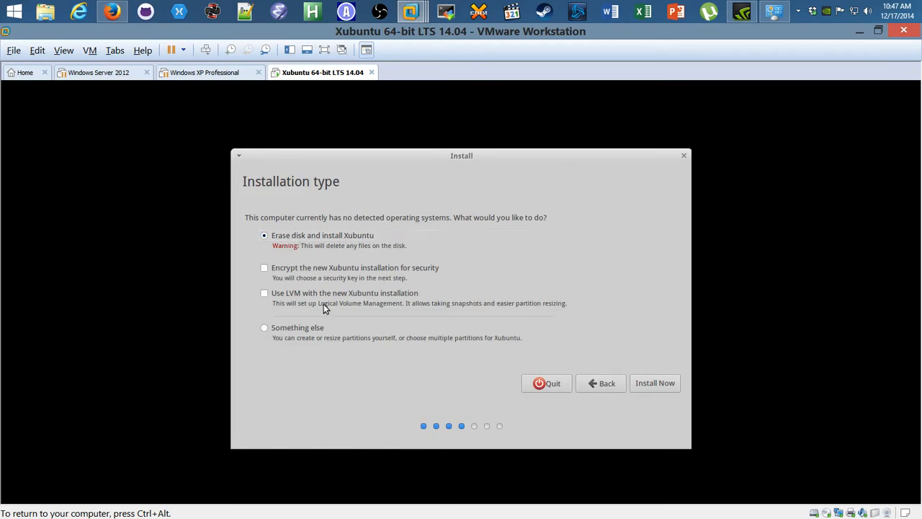
Step: Choose the Something else installation type and create a new empty partition table on /dev/sda
{"action": "left_click", "coordinate": [265, 329]}
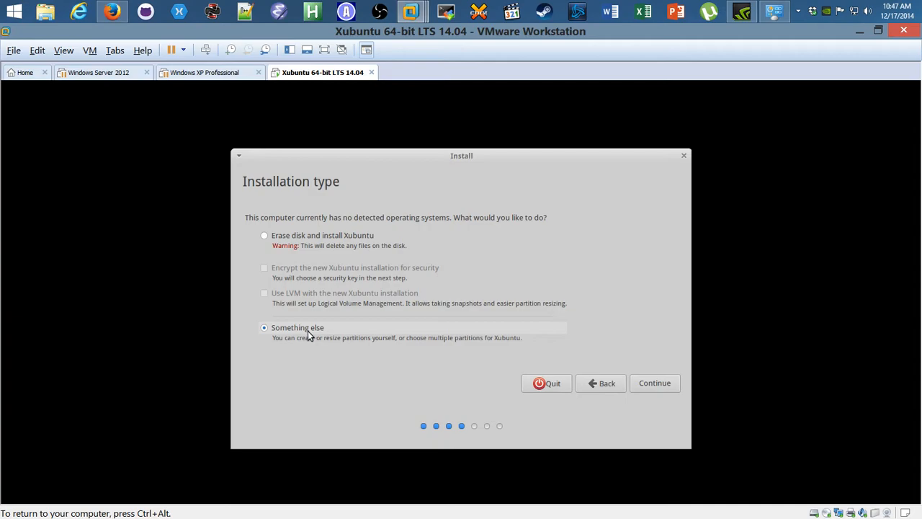
{"action": "left_click", "coordinate": [665, 387]}
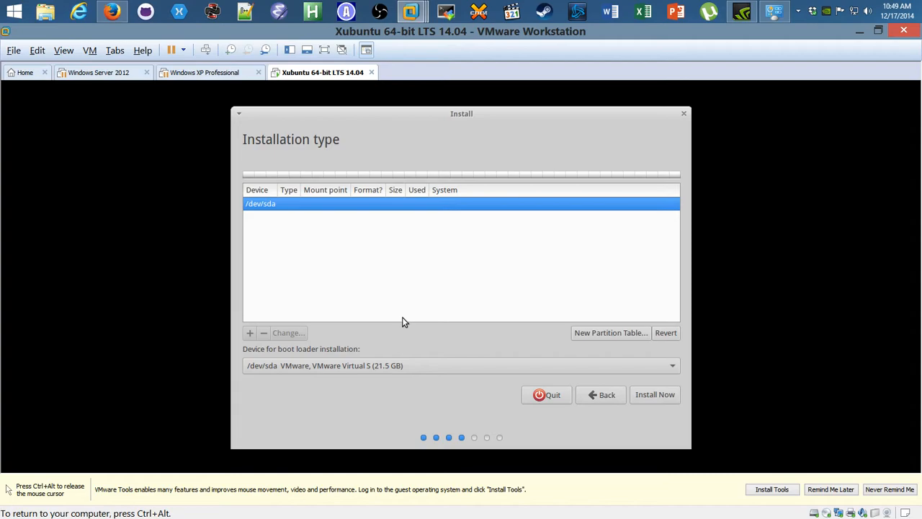
{"action": "left_click", "coordinate": [587, 335]}
{"action": "left_click", "coordinate": [607, 325]}
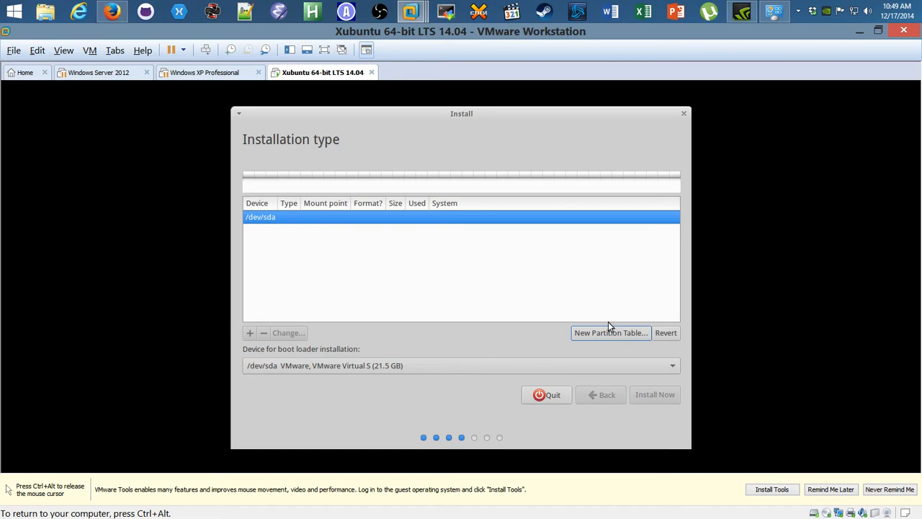
Step: Create a 2048 MB primary swap area partition at the beginning of the free space
{"action": "left_click", "coordinate": [265, 232]}
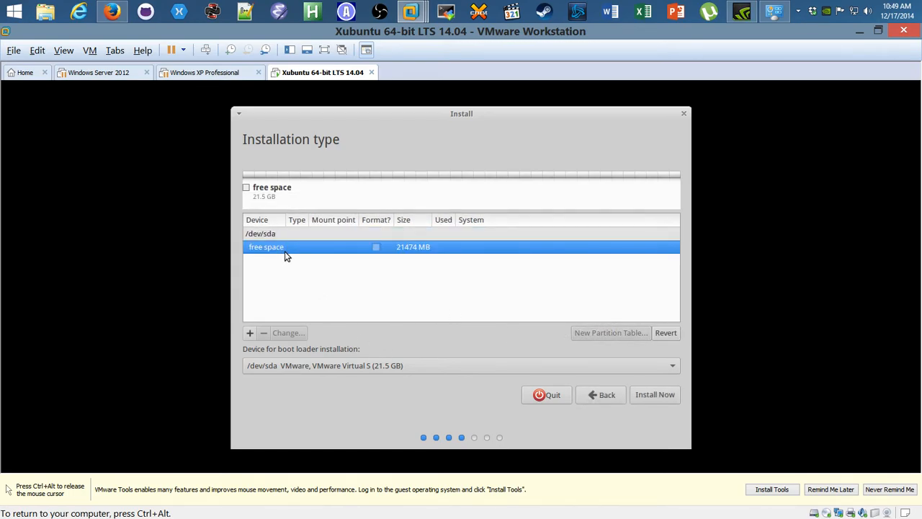
{"action": "left_click", "coordinate": [250, 332]}
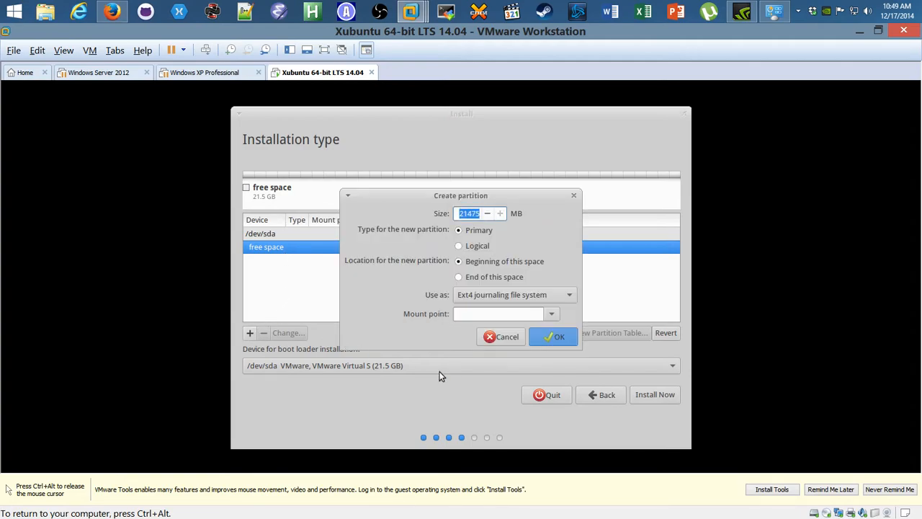
{"action": "left_click_drag", "start_coordinate": [477, 195], "coordinate": [569, 121]}
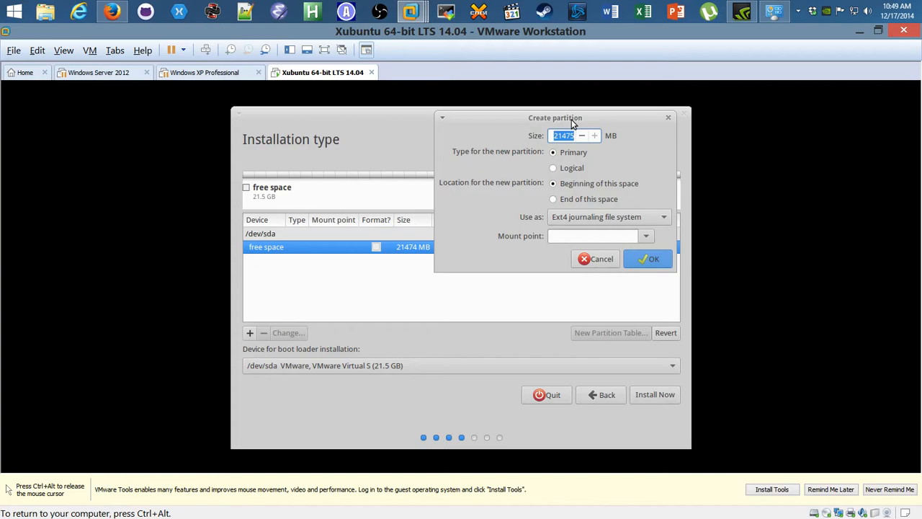
{"action": "type", "text": "2048"}
{"action": "left_click_drag", "start_coordinate": [575, 135], "coordinate": [556, 136]}
{"action": "left_click", "coordinate": [634, 217]}
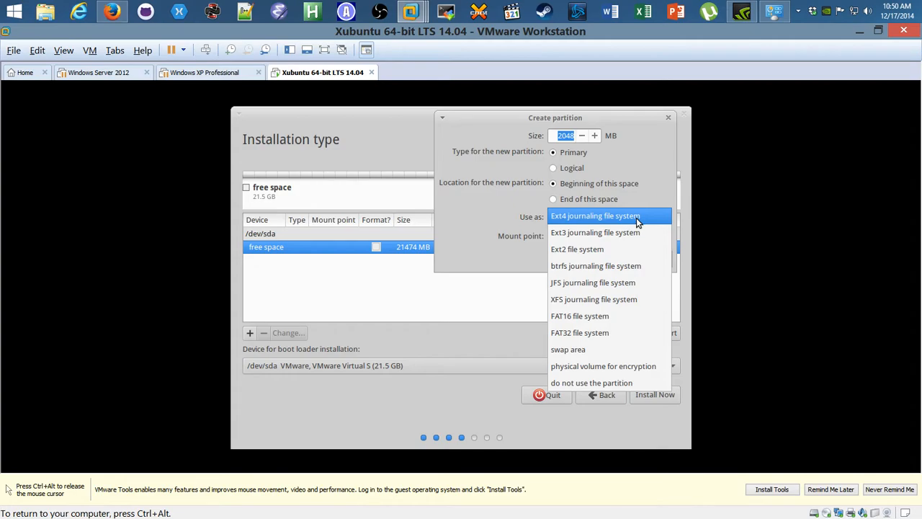
{"action": "left_click", "coordinate": [591, 353]}
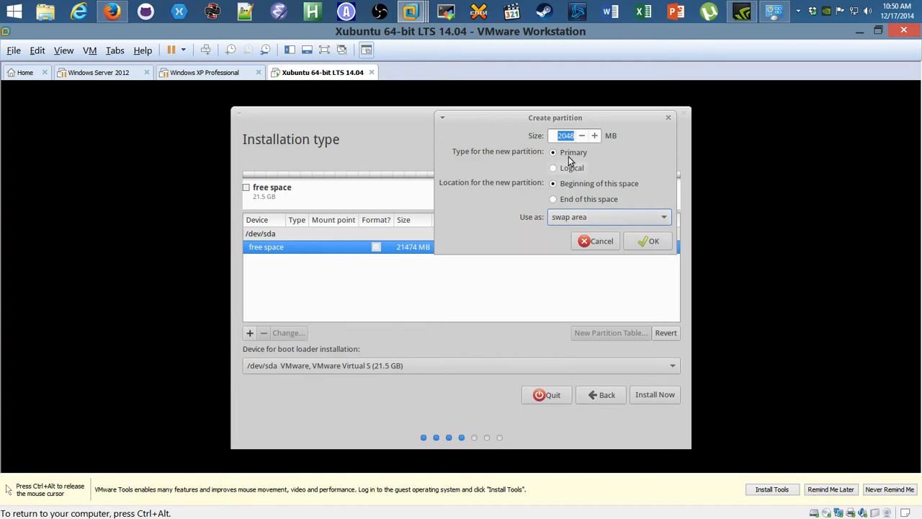
{"action": "left_click", "coordinate": [646, 241]}
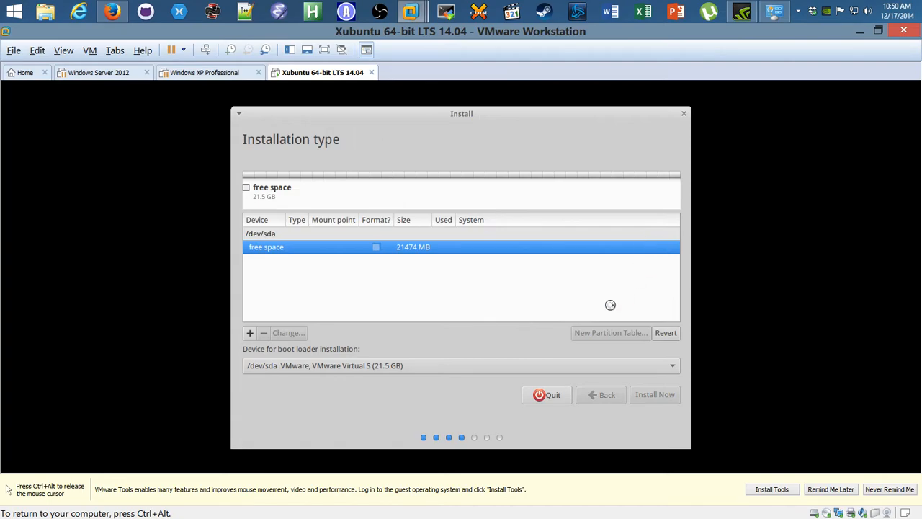
Step: Create a 19427 MB logical Ext4 partition at the beginning of the remaining free space, with / as its mount point
{"action": "left_click", "coordinate": [288, 260]}
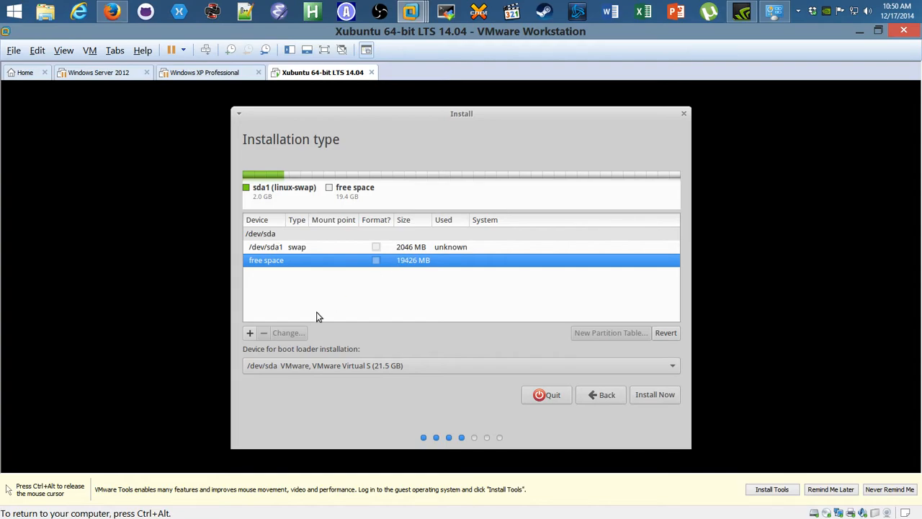
{"action": "left_click", "coordinate": [250, 333]}
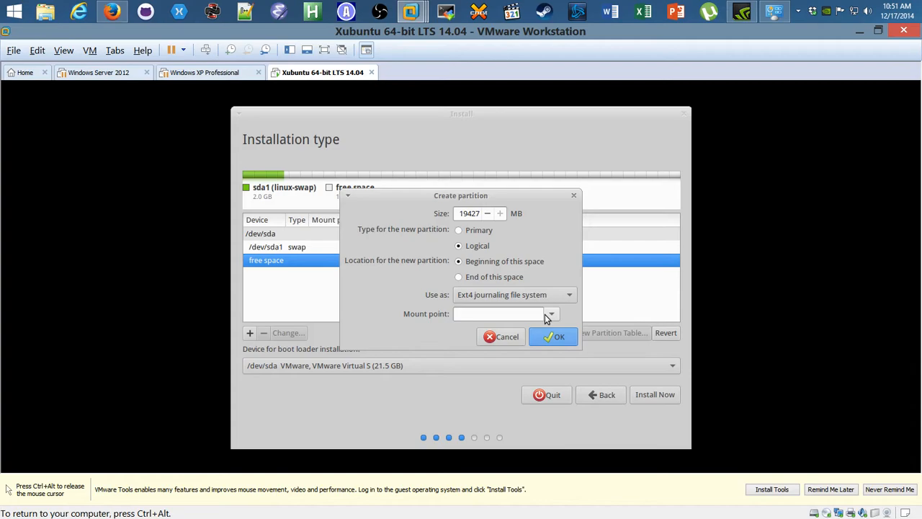
{"action": "left_click", "coordinate": [550, 315]}
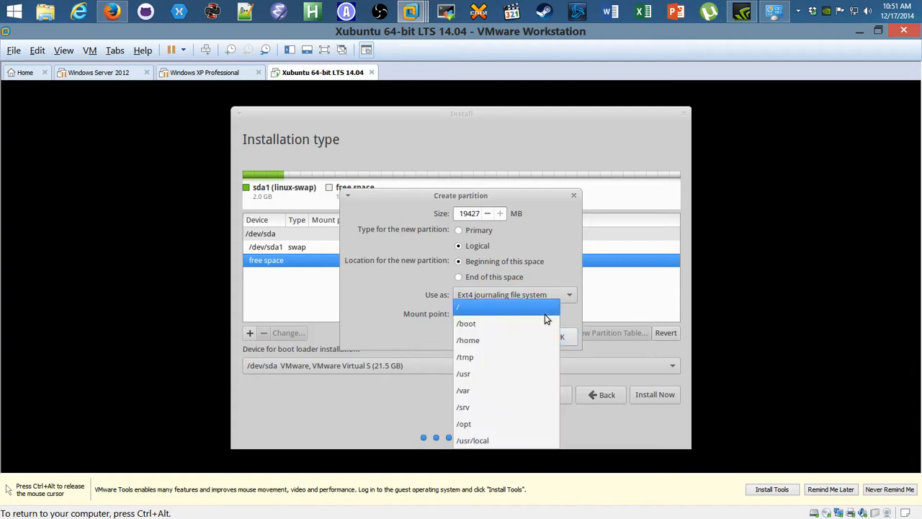
{"action": "left_click", "coordinate": [549, 310]}
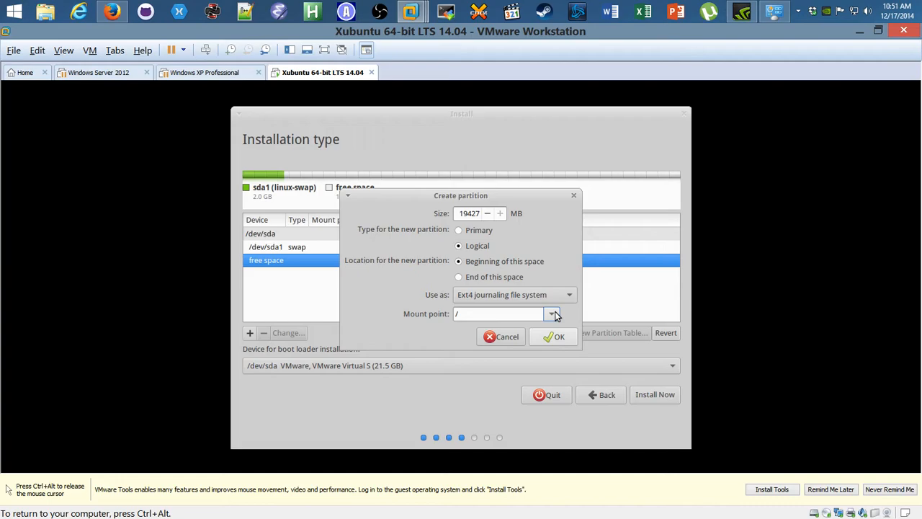
{"action": "double_click", "coordinate": [455, 313]}
{"action": "key", "text": "BackSpace"}
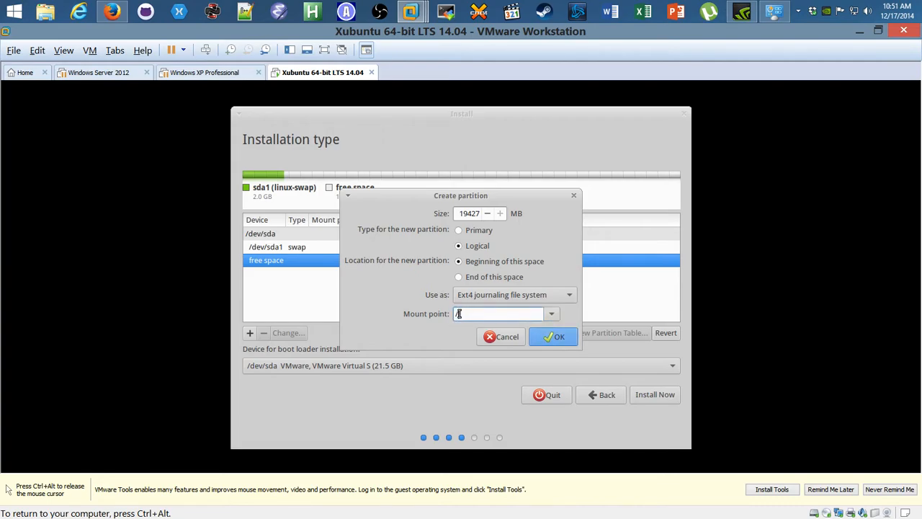
{"action": "double_click", "coordinate": [456, 314]}
{"action": "left_click", "coordinate": [484, 313]}
{"action": "left_click", "coordinate": [556, 310]}
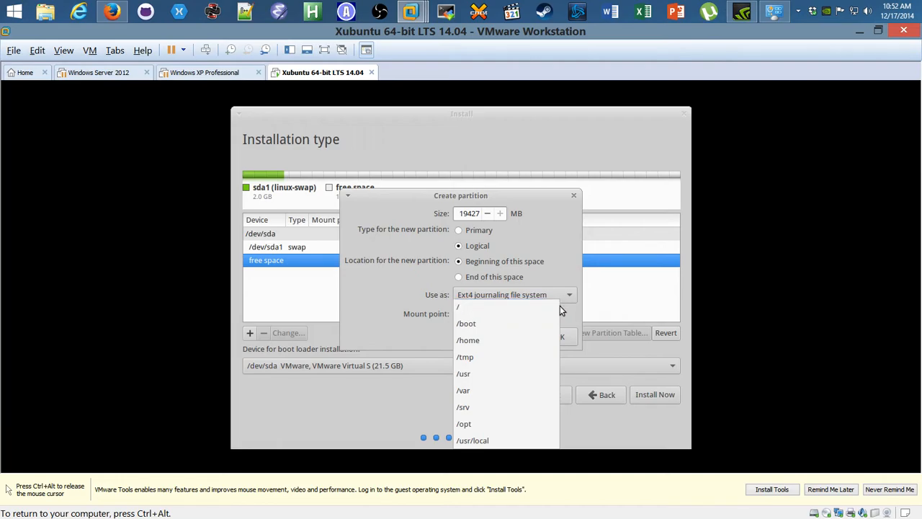
{"action": "left_click", "coordinate": [483, 307]}
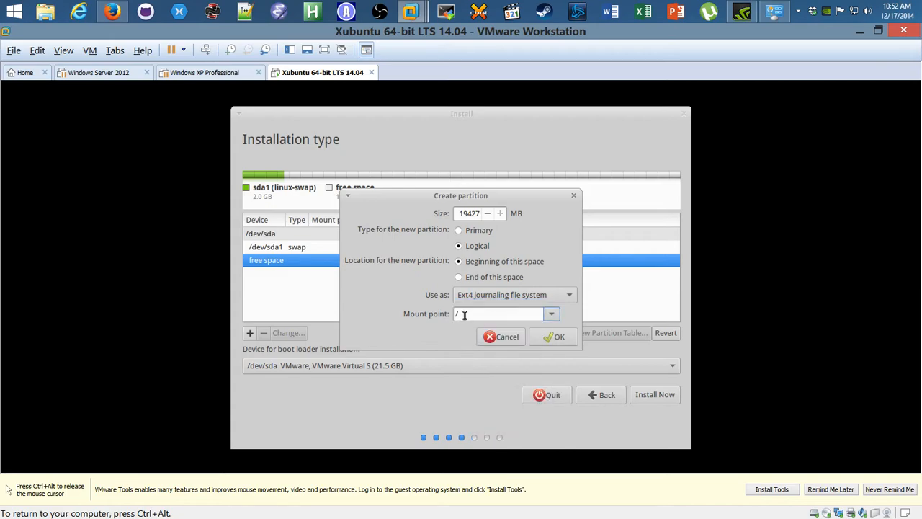
{"action": "left_click_drag", "start_coordinate": [461, 315], "coordinate": [455, 315]}
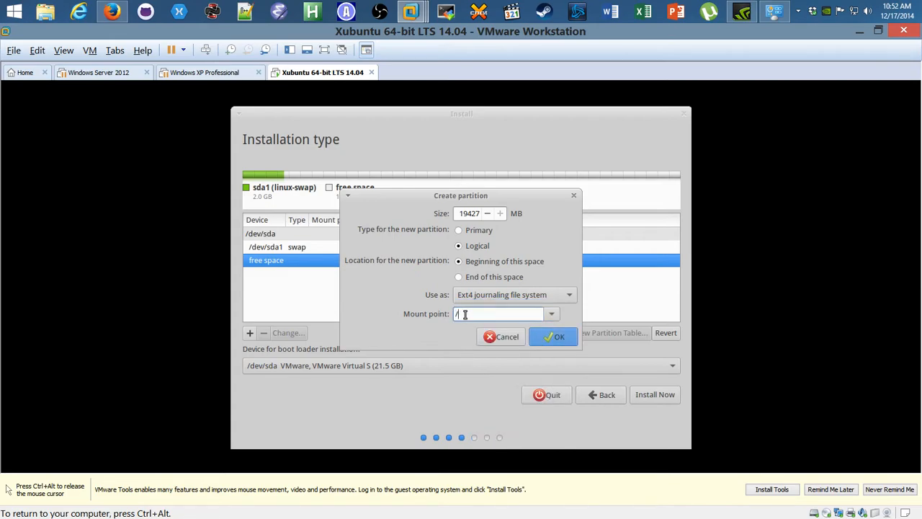
{"action": "left_click", "coordinate": [553, 342]}
{"action": "left_click", "coordinate": [553, 337]}
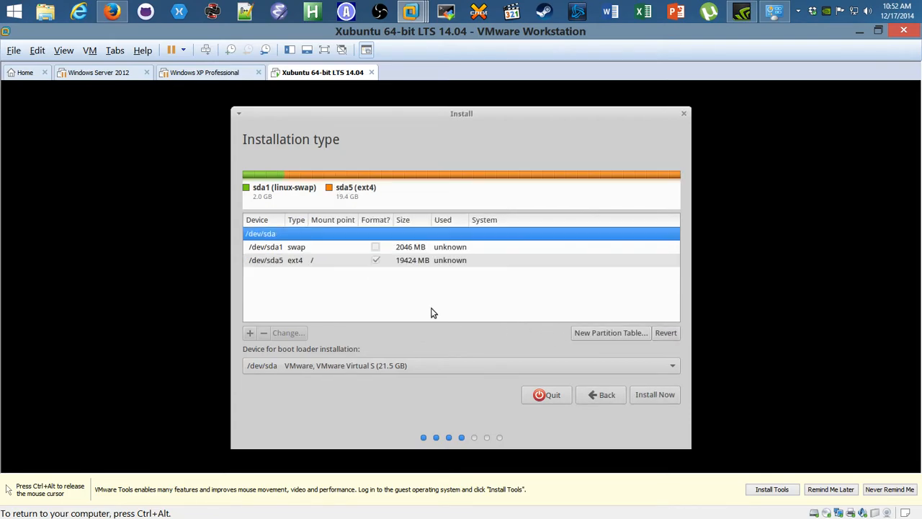
{"action": "left_click", "coordinate": [308, 261]}
{"action": "left_click", "coordinate": [315, 248]}
{"action": "left_click", "coordinate": [317, 260]}
{"action": "left_click", "coordinate": [325, 248]}
{"action": "left_click", "coordinate": [336, 262]}
{"action": "left_click", "coordinate": [341, 249]}
{"action": "left_click", "coordinate": [346, 260]}
{"action": "left_click", "coordinate": [349, 248]}
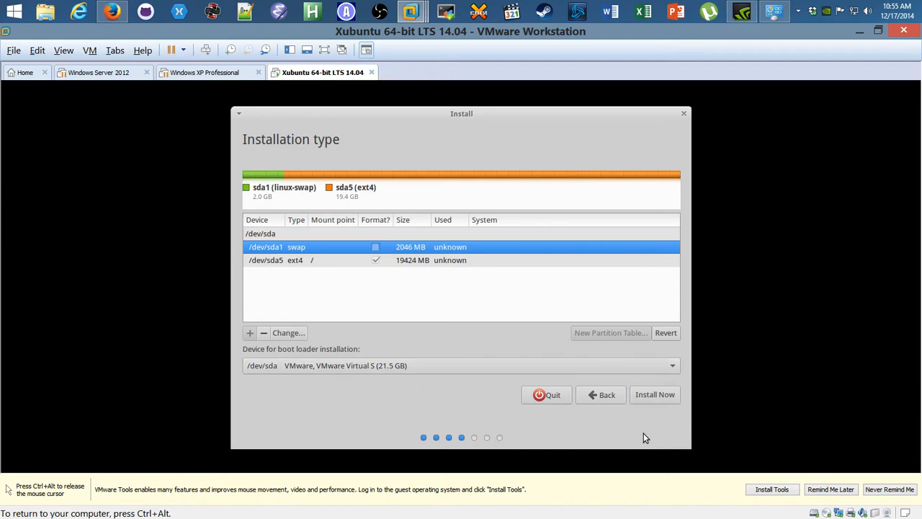
Step: Start the installation with the defined partitions and accept the settings up to the English (US) keyboard layout
{"action": "left_click", "coordinate": [659, 396]}
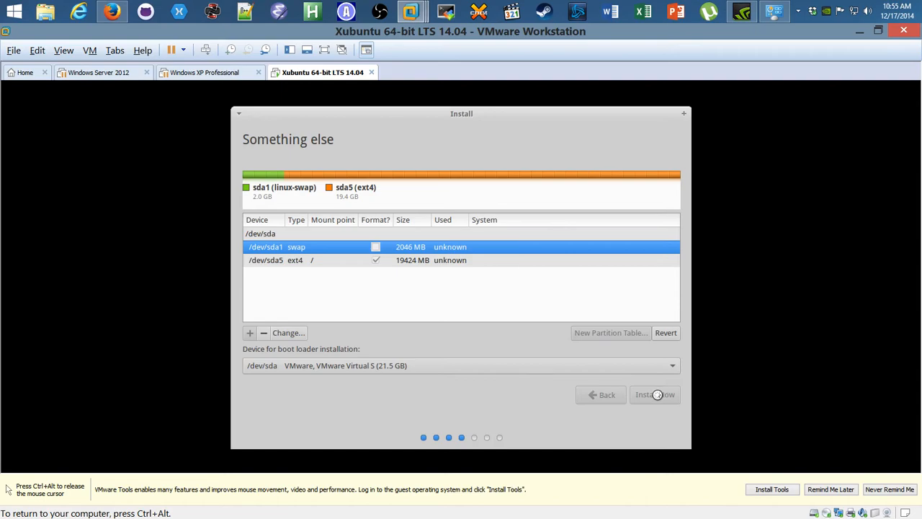
{"action": "left_click", "coordinate": [656, 396]}
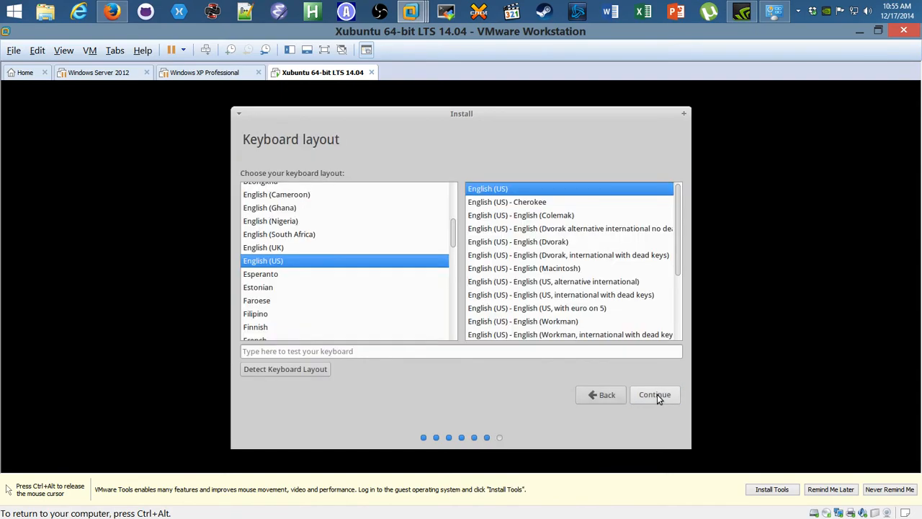
{"action": "left_click", "coordinate": [656, 396]}
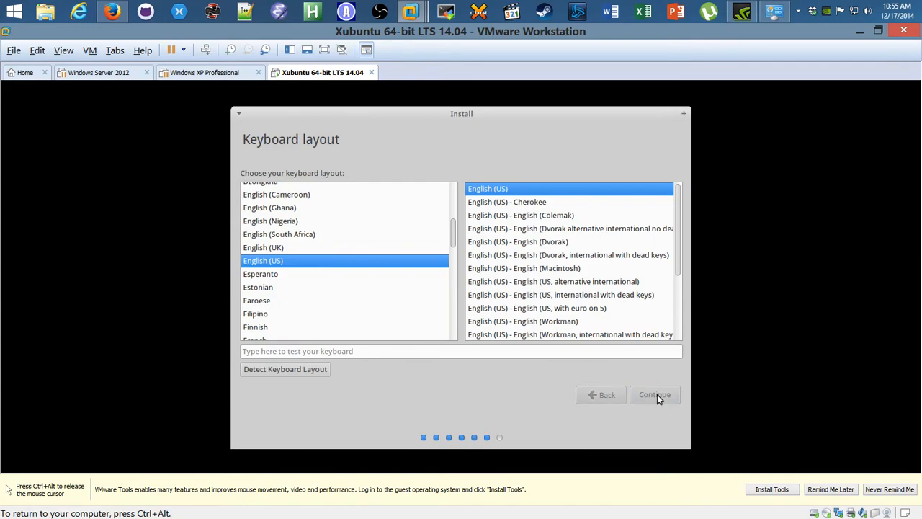
Step: Fill in the user's name, enter and confirm the account password, and continue with password login required
{"action": "type", "text": "RahlPwnage"}
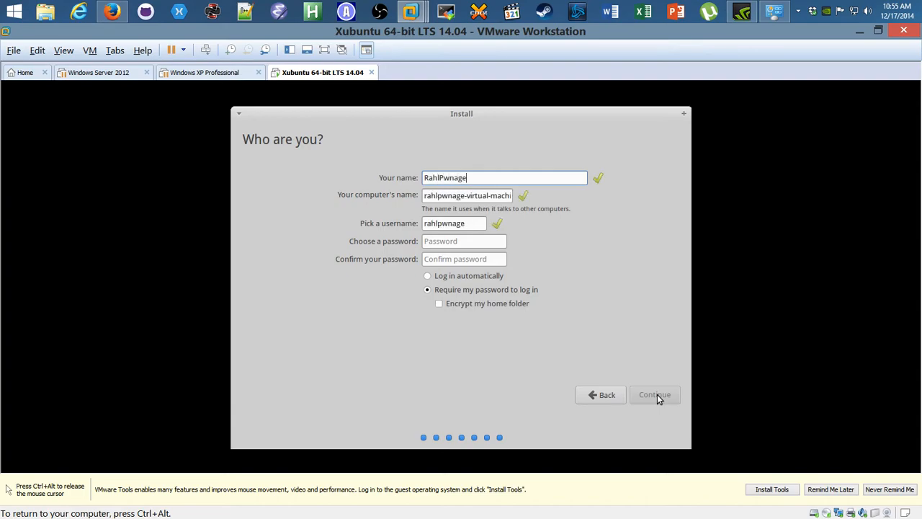
{"action": "key", "text": "Tab"}
{"action": "key", "text": "Tab"}
{"action": "key", "text": "Tab"}
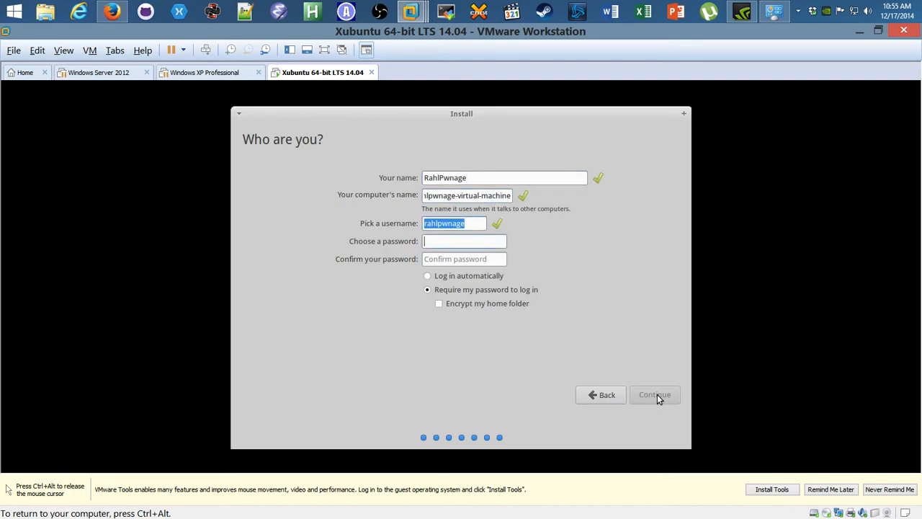
{"action": "type", "text": "•••••••••••••"}
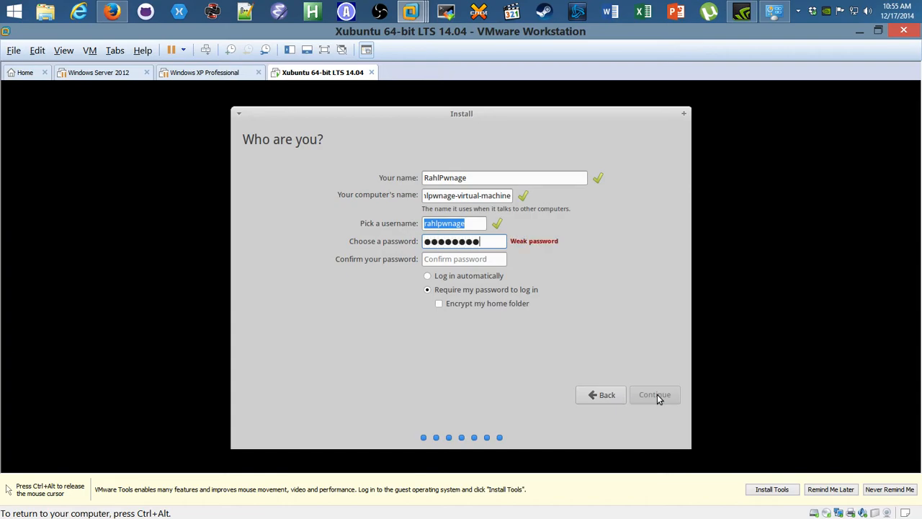
{"action": "key", "text": "Tab"}
{"action": "type", "text": "•••••••••••••"}
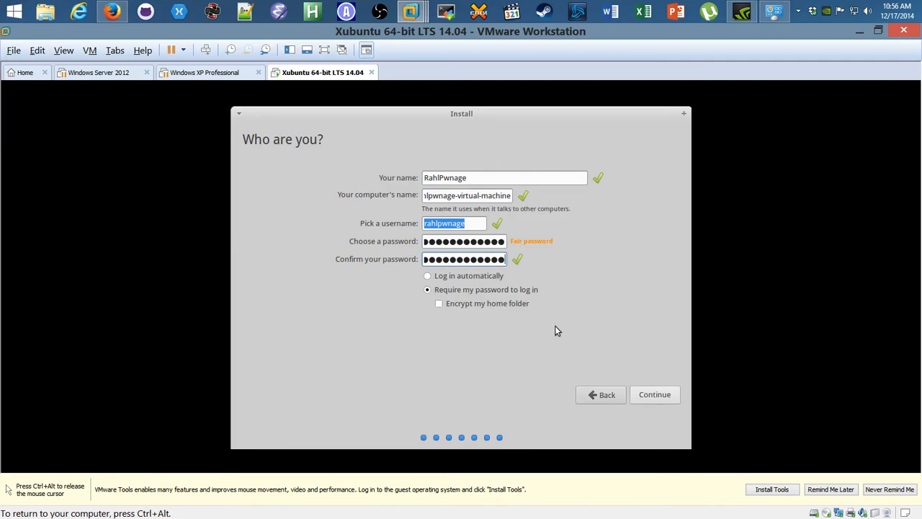
{"action": "left_click", "coordinate": [668, 401]}
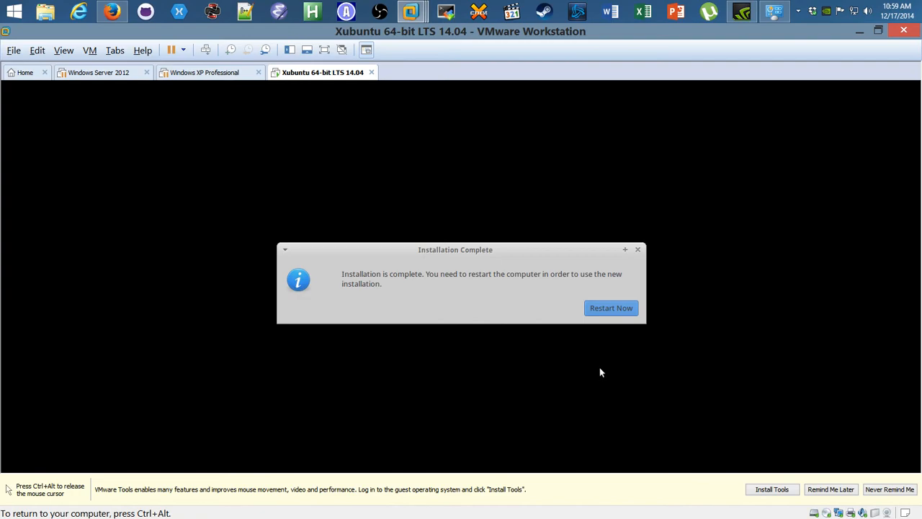
Step: Move the Installation Complete message higher on the guest screen and restart the computer from it
{"action": "left_click_drag", "start_coordinate": [464, 251], "coordinate": [468, 161]}
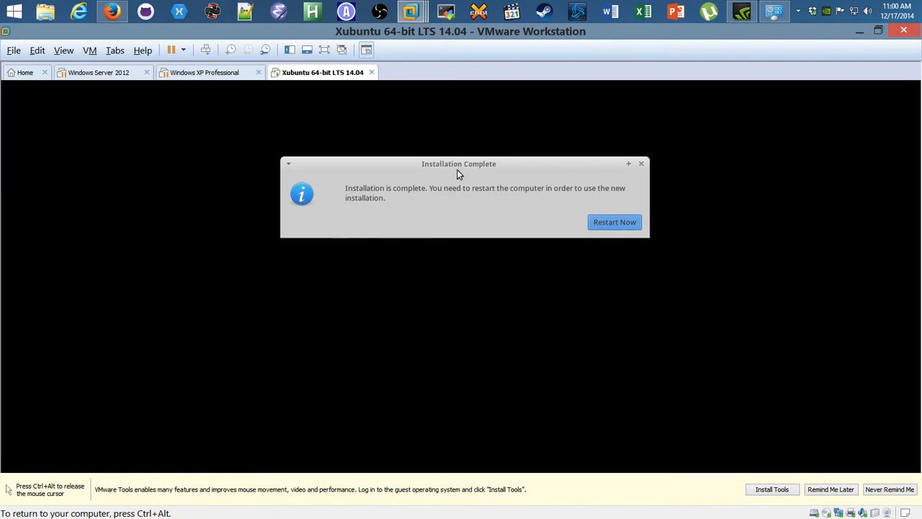
{"action": "left_click_drag", "start_coordinate": [457, 171], "coordinate": [459, 201]}
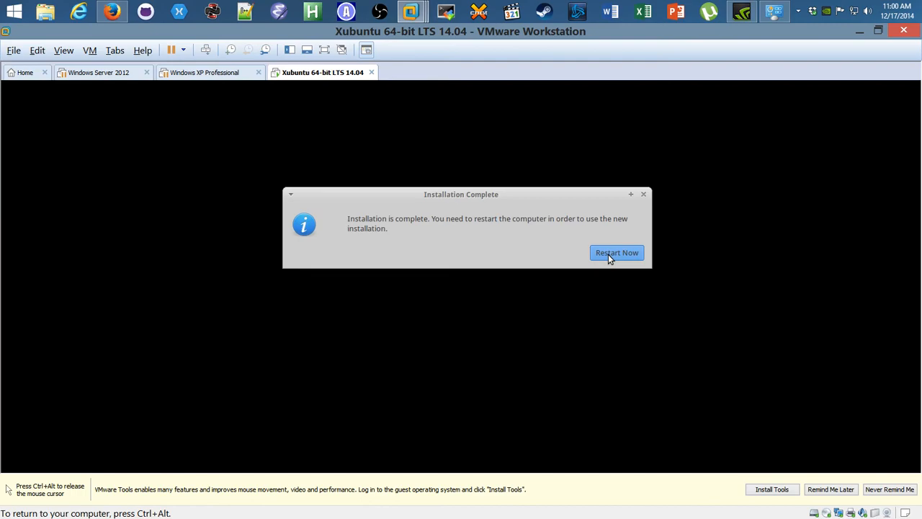
{"action": "left_click", "coordinate": [608, 254]}
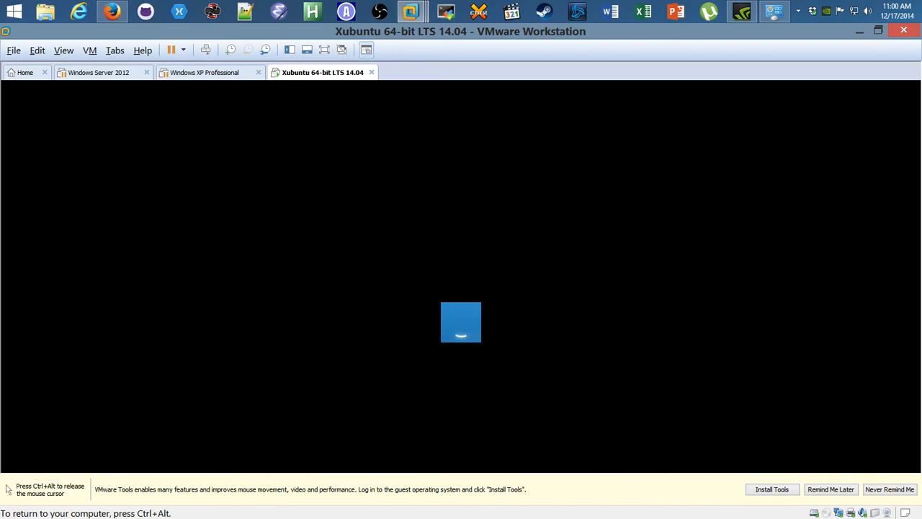
Step: Release input from the guest and set the virtual machine's CD/DVD drive to use the physical drive with Auto detect
{"action": "key", "text": "ctrl+alt"}
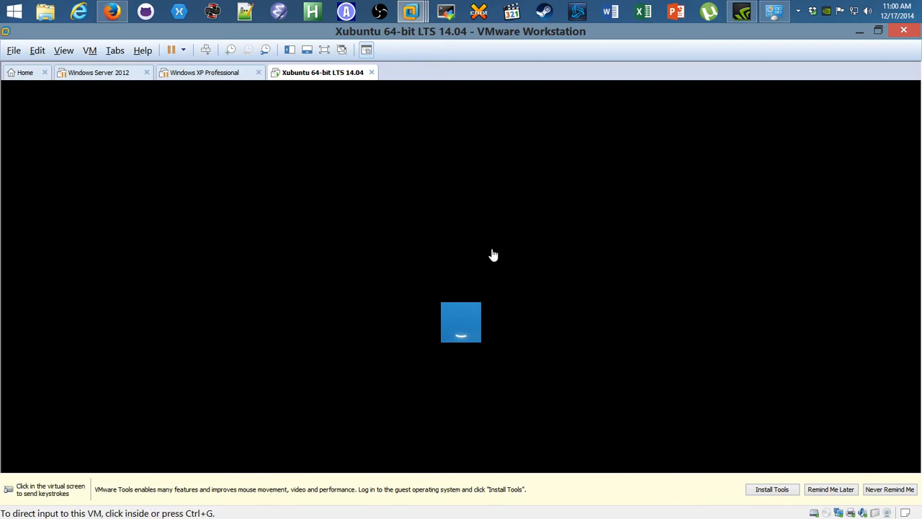
{"action": "right_click", "coordinate": [319, 76]}
{"action": "left_click", "coordinate": [392, 234]}
{"action": "left_click", "coordinate": [337, 179]}
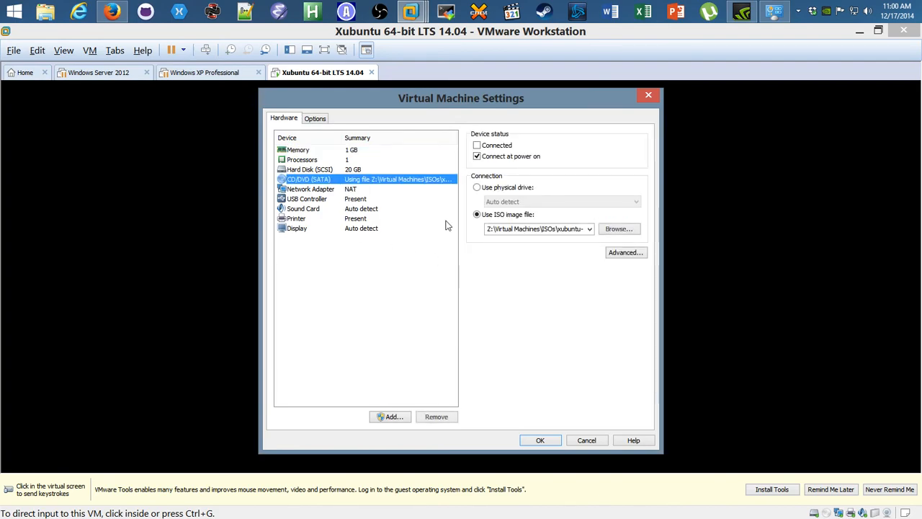
{"action": "left_click", "coordinate": [478, 187]}
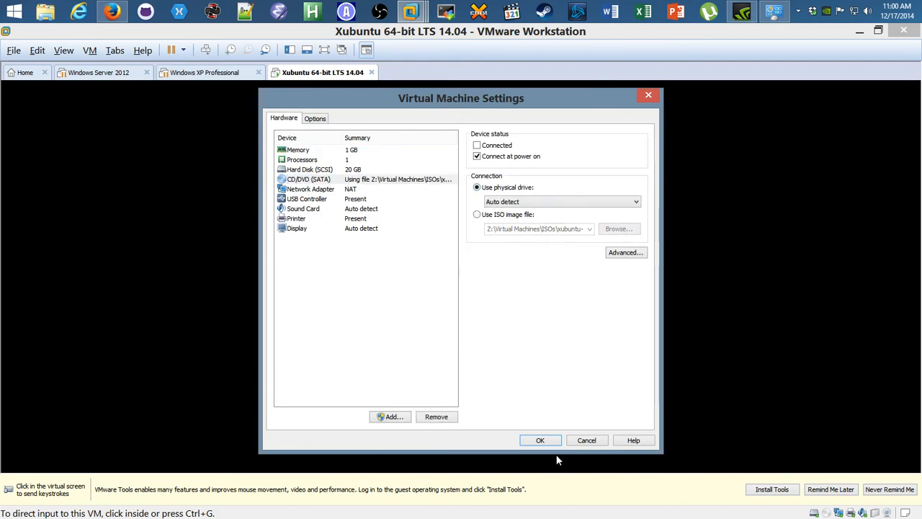
{"action": "left_click", "coordinate": [540, 440]}
Step: Reset the Xubuntu 64-bit LTS 14.04 virtual machine and confirm the reset
{"action": "right_click", "coordinate": [326, 72]}
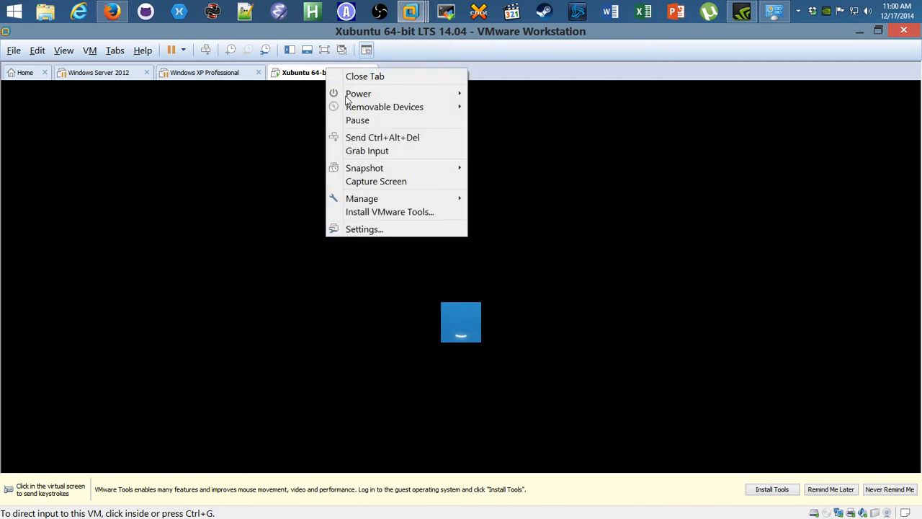
{"action": "mouse_move", "coordinate": [411, 96]}
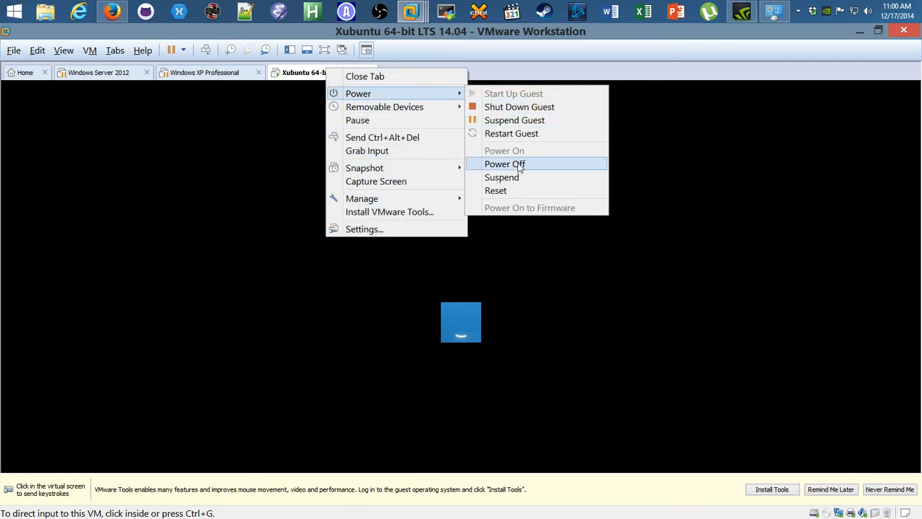
{"action": "left_click", "coordinate": [510, 191]}
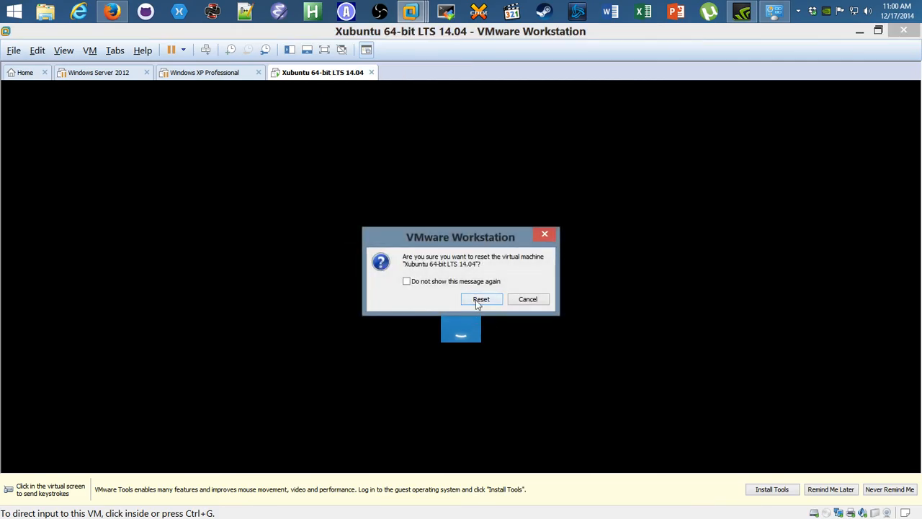
{"action": "left_click", "coordinate": [476, 300]}
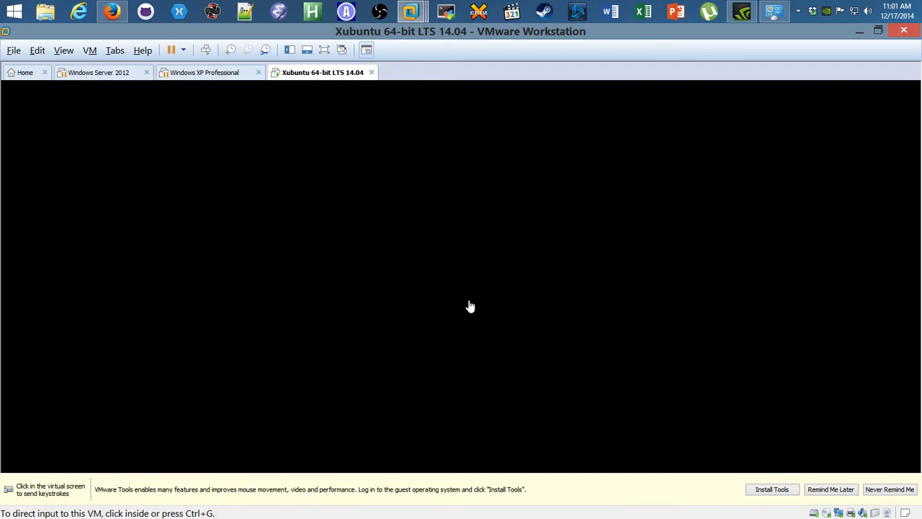
Step: Direct input to the guest and log in to Xubuntu with the account password
{"action": "left_click", "coordinate": [468, 306]}
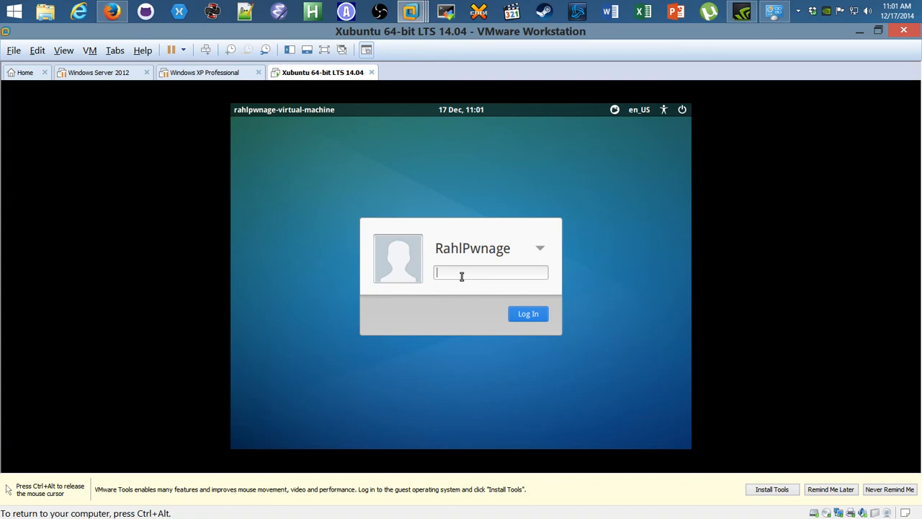
{"action": "type", "text": "************"}
{"action": "key", "text": "Return"}
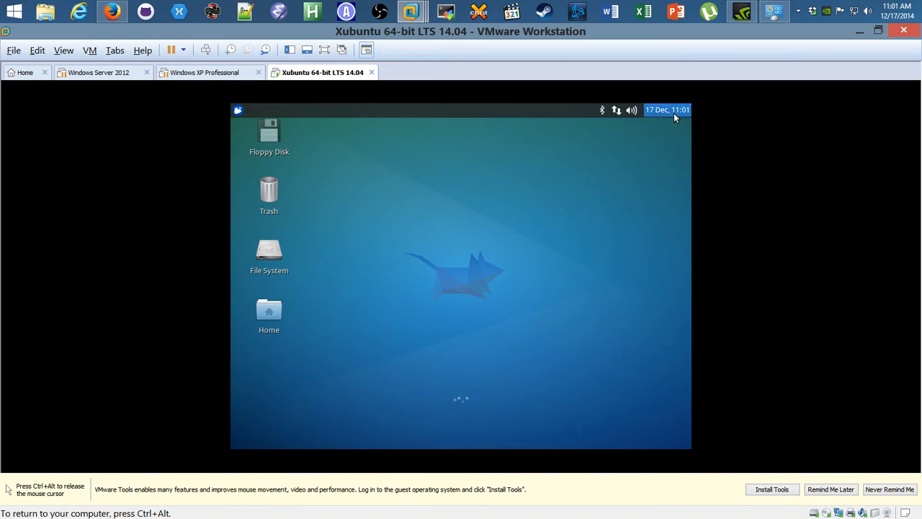
Step: Open Terminal Emulator in the guest, move its window clear of the desktop icons, and run sudo apt-get install cairo-dock
{"action": "mouse_move", "coordinate": [675, 117]}
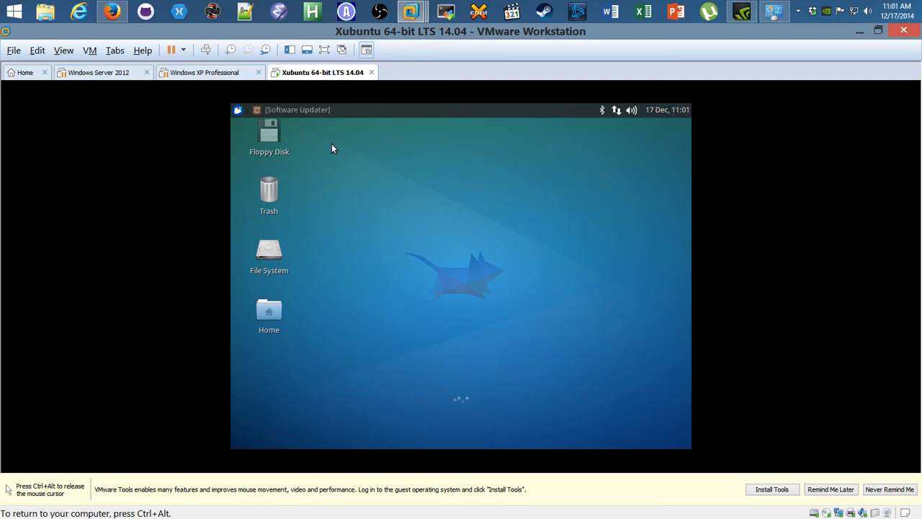
{"action": "left_click", "coordinate": [238, 110]}
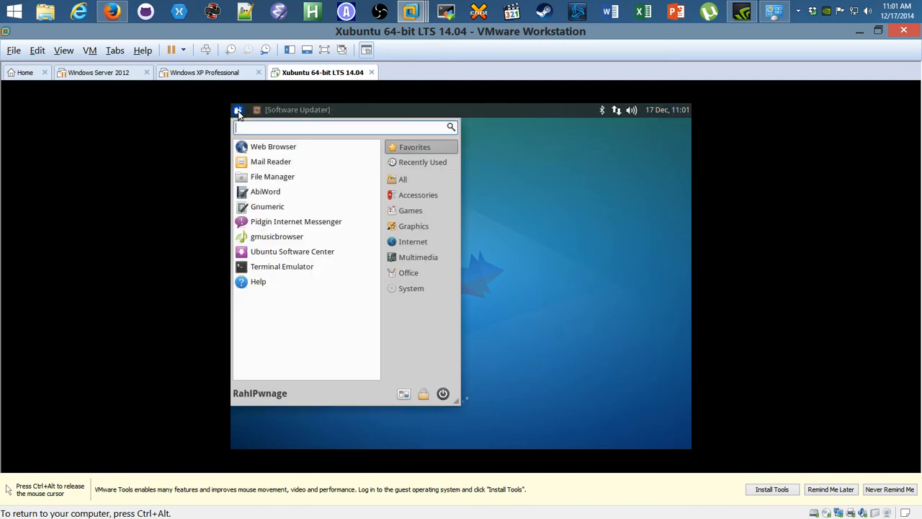
{"action": "left_click", "coordinate": [281, 267]}
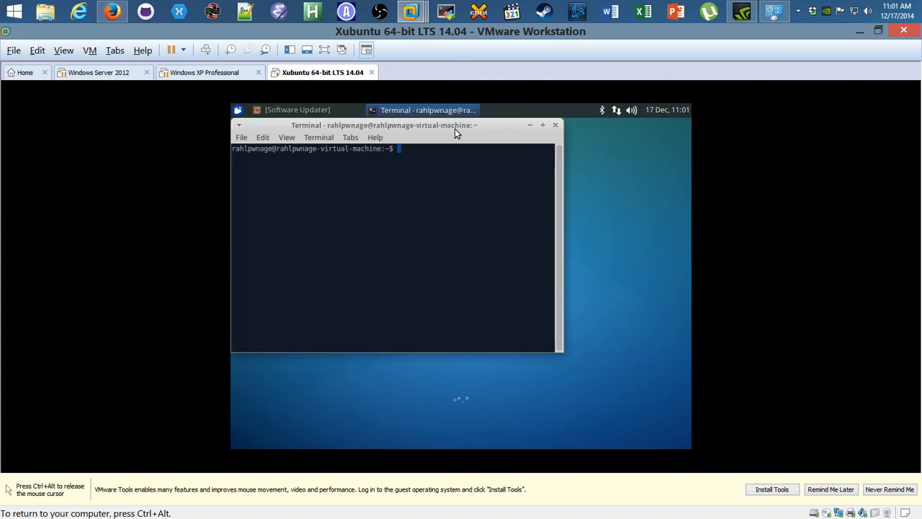
{"action": "type", "text": "su"}
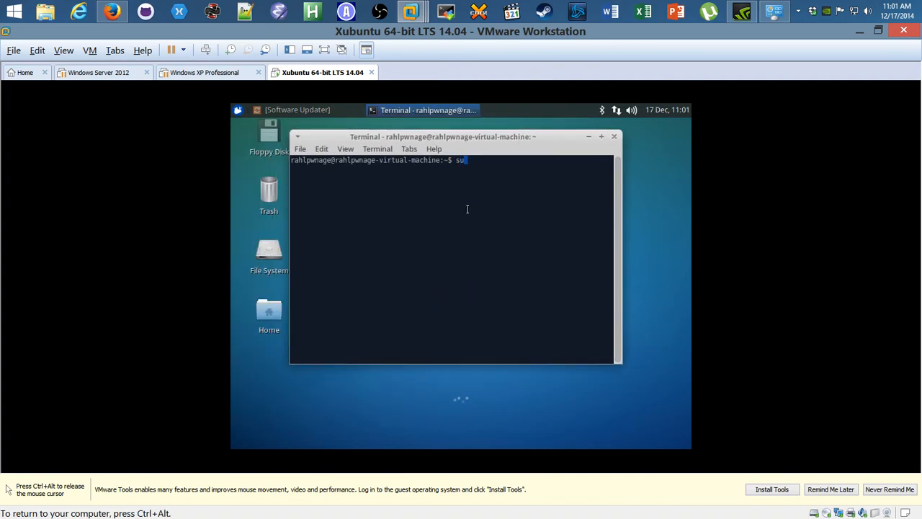
{"action": "type", "text": "do apt-get install cairo-dock"}
{"action": "key", "text": "Return"}
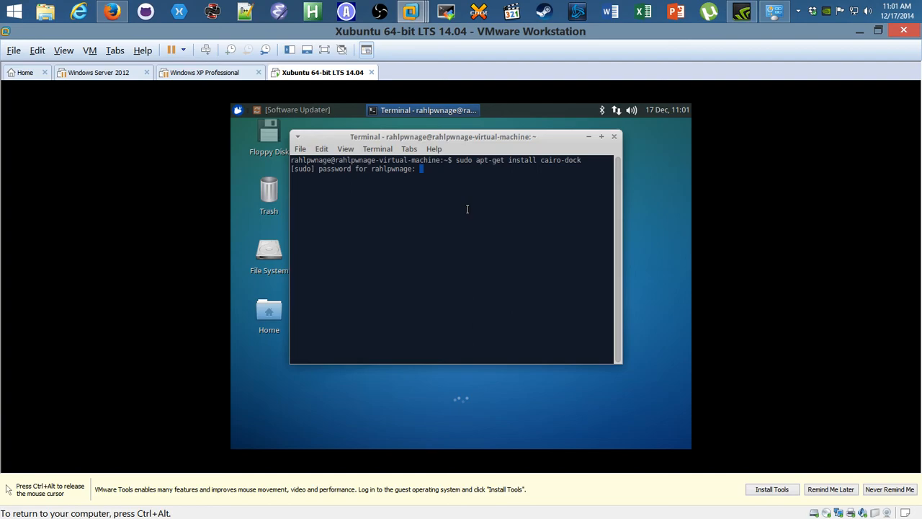
Step: Try to authorize the cairo-dock installation by entering the account password at each of the three sudo prompts
{"action": "key", "text": "Return"}
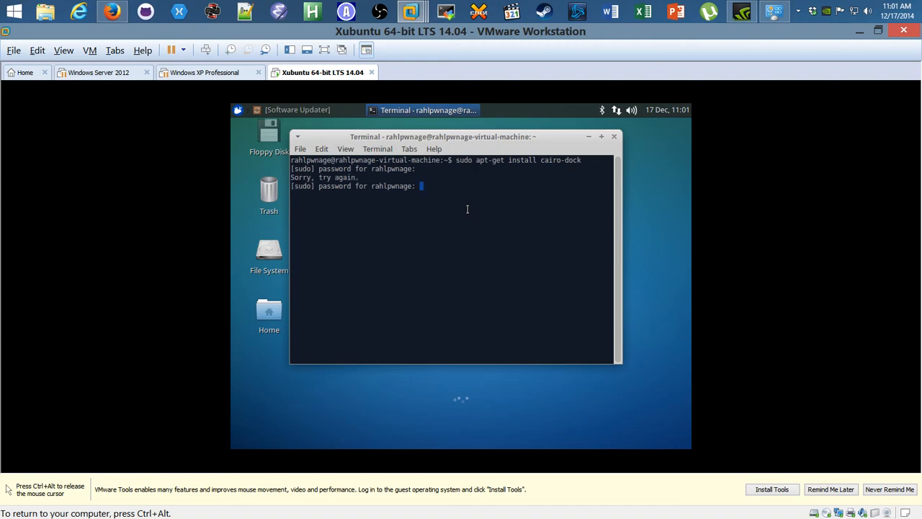
{"action": "key", "text": "Return"}
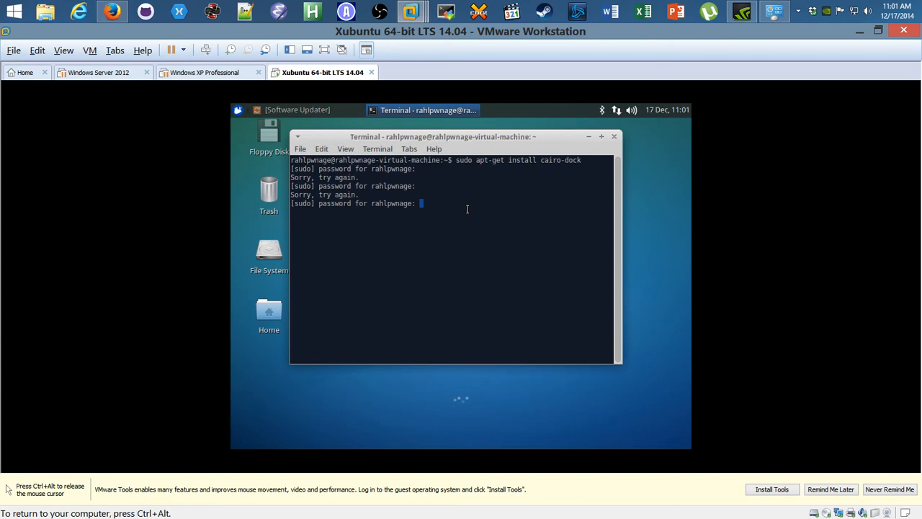
{"action": "key", "text": "Return"}
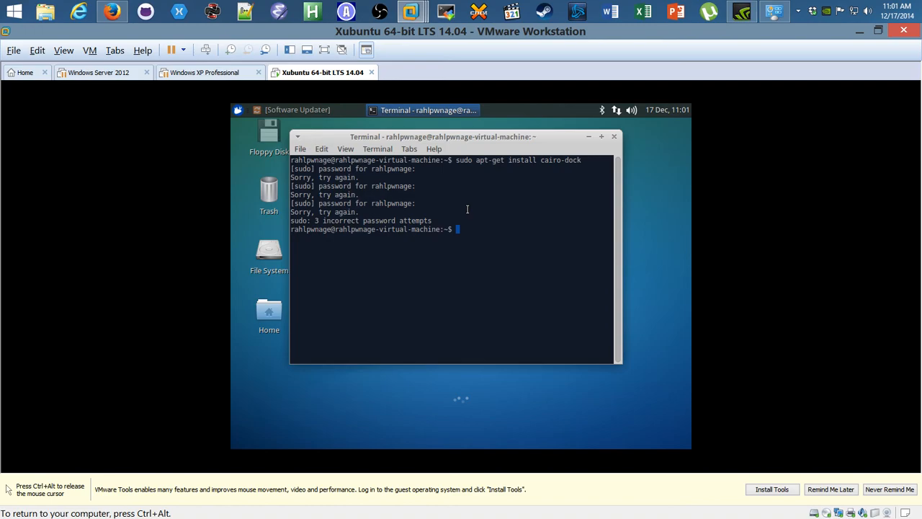
Step: Minimize the terminal window to show the guest desktop and restore it
{"action": "left_click", "coordinate": [588, 137]}
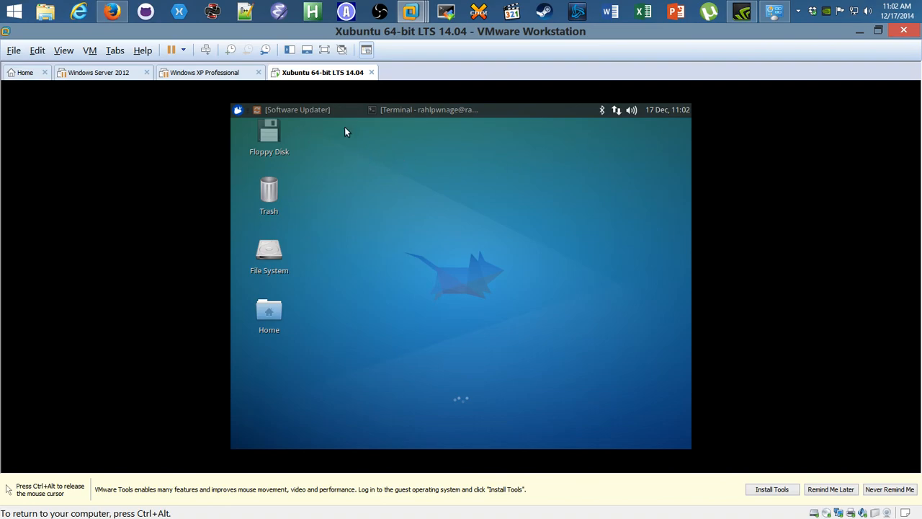
{"action": "left_click", "coordinate": [412, 112]}
{"action": "left_click", "coordinate": [413, 112]}
{"action": "left_click", "coordinate": [238, 110]}
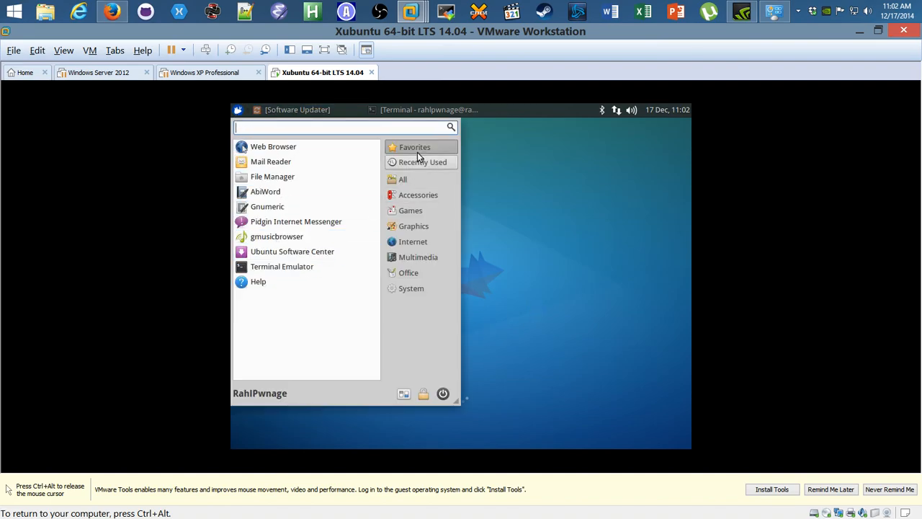
{"action": "left_click", "coordinate": [425, 111]}
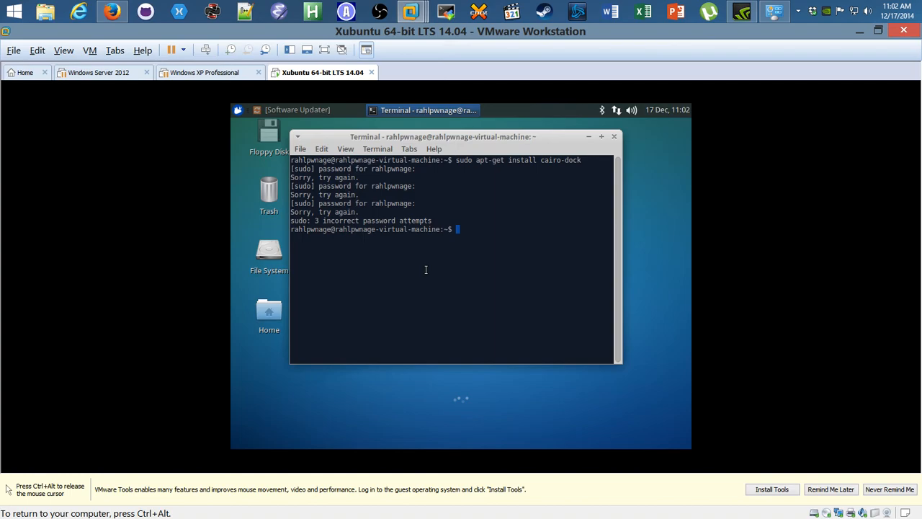
Step: Clear the terminal's output and shift its window slightly further from the desktop icons
{"action": "key", "text": "ctrl+l"}
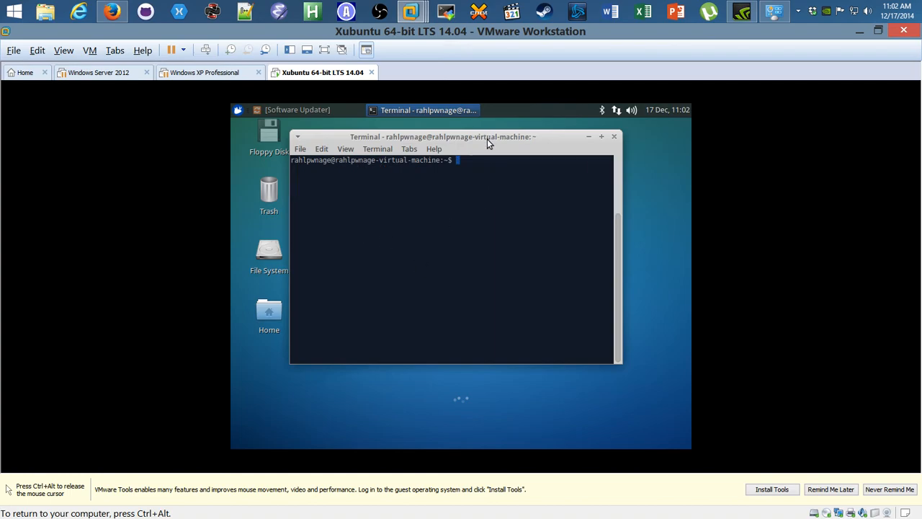
{"action": "left_click_drag", "start_coordinate": [487, 139], "coordinate": [511, 148]}
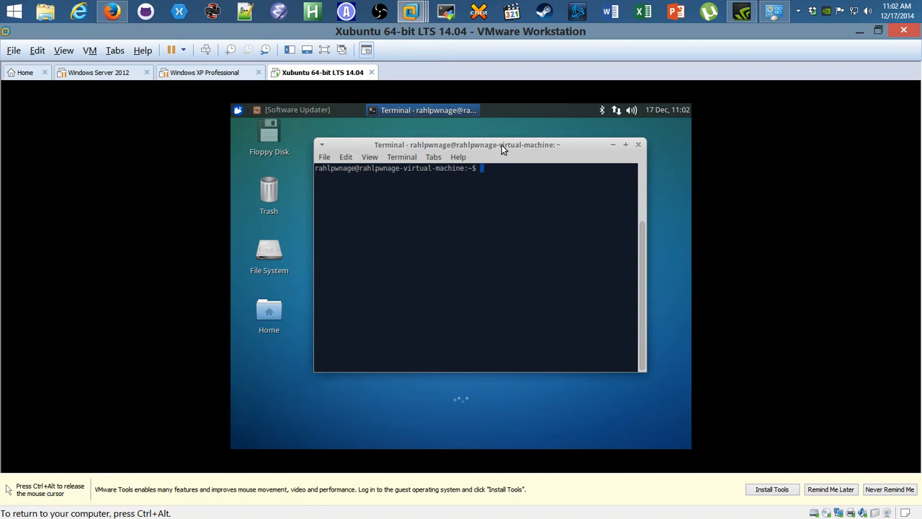
{"action": "left_click_drag", "start_coordinate": [482, 152], "coordinate": [510, 147]}
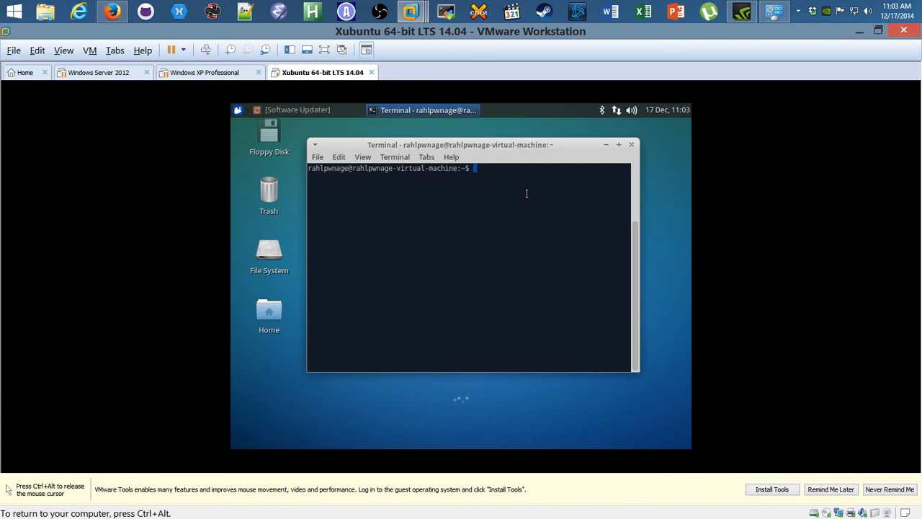
Step: Close the terminal session and shut down the Xubuntu guest
{"action": "key", "text": "ctrl+d"}
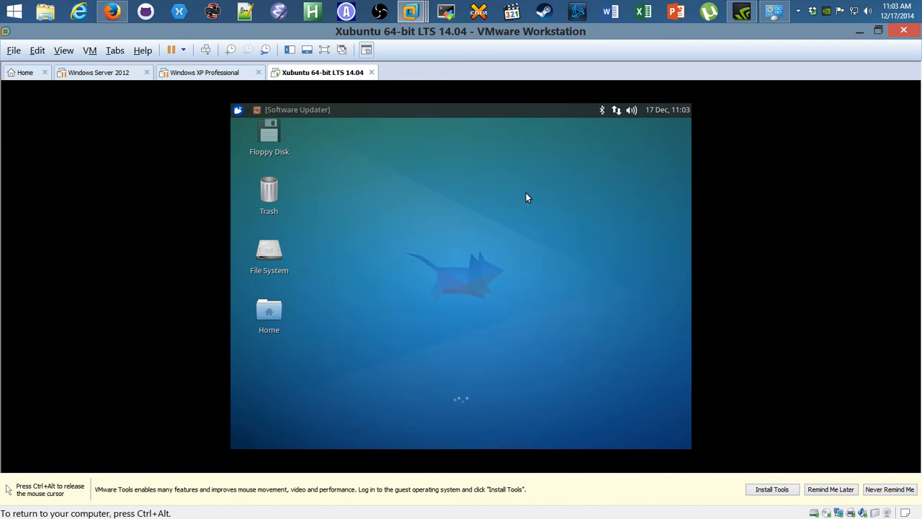
{"action": "left_click", "coordinate": [237, 110]}
{"action": "left_click", "coordinate": [448, 399]}
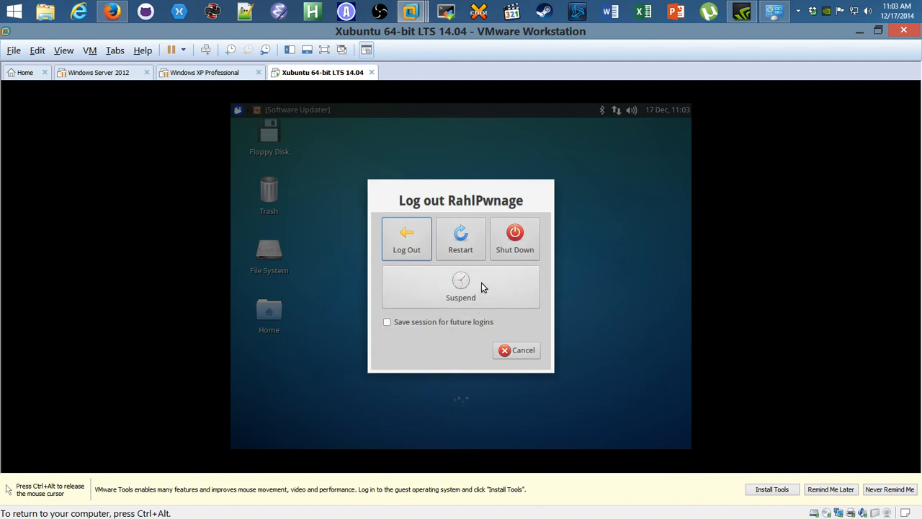
{"action": "left_click", "coordinate": [513, 248]}
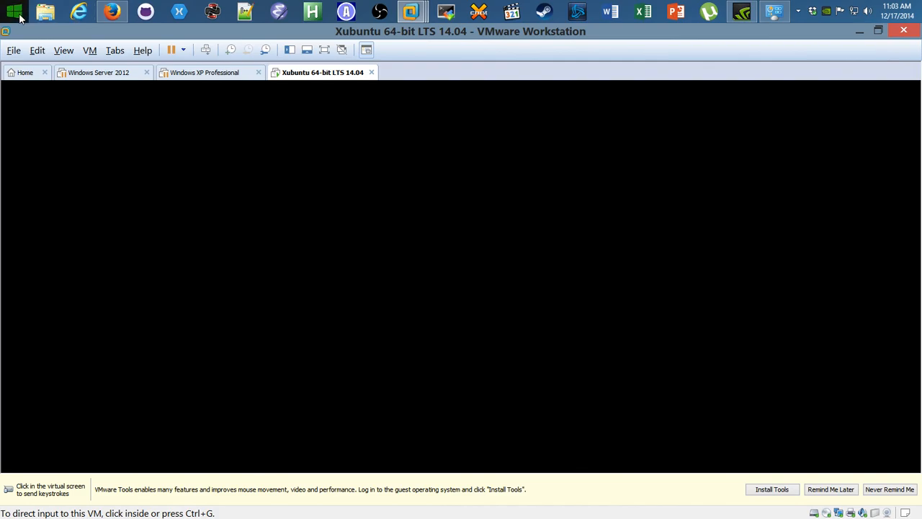